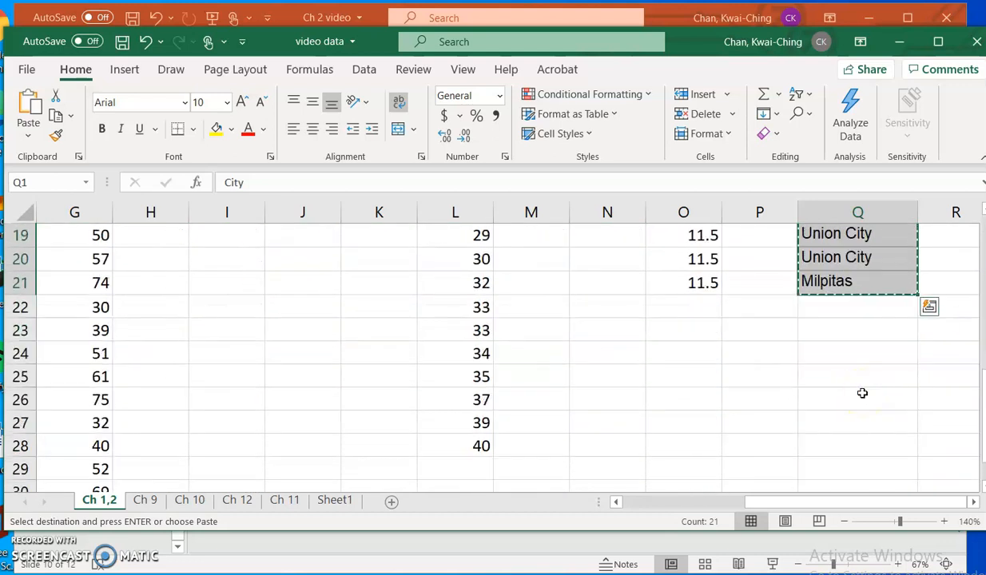
pyautogui.scroll(5, 862, 393)
pyautogui.scroll(2, 849, 364)
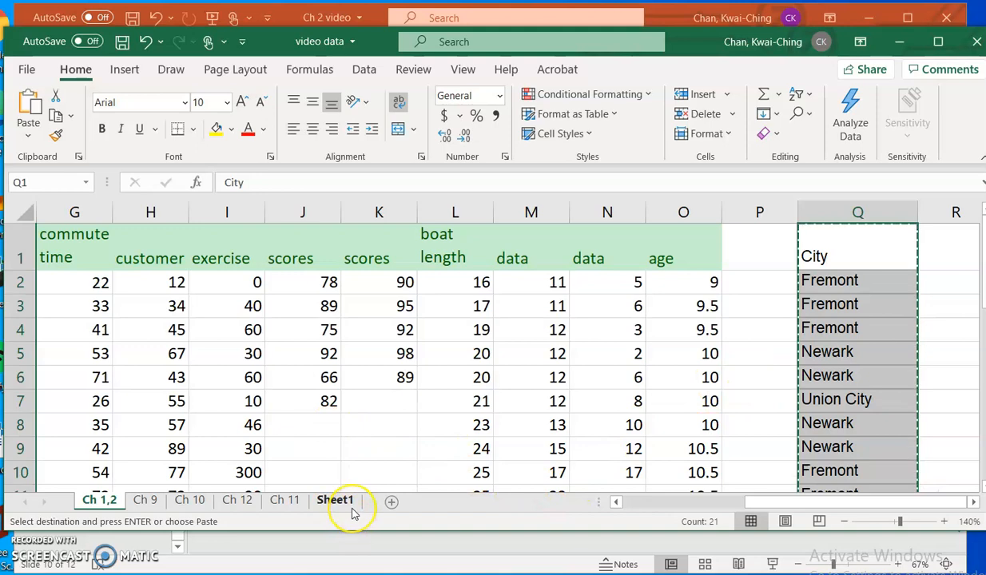
pyautogui.hotkey('alt', 'Tab')
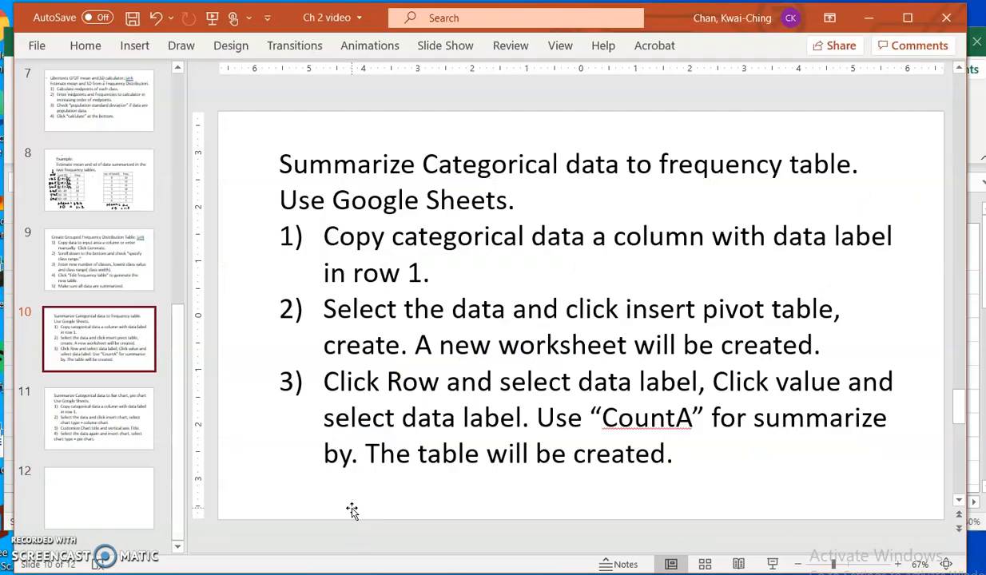
pyautogui.hotkey('alt', 'Tab')
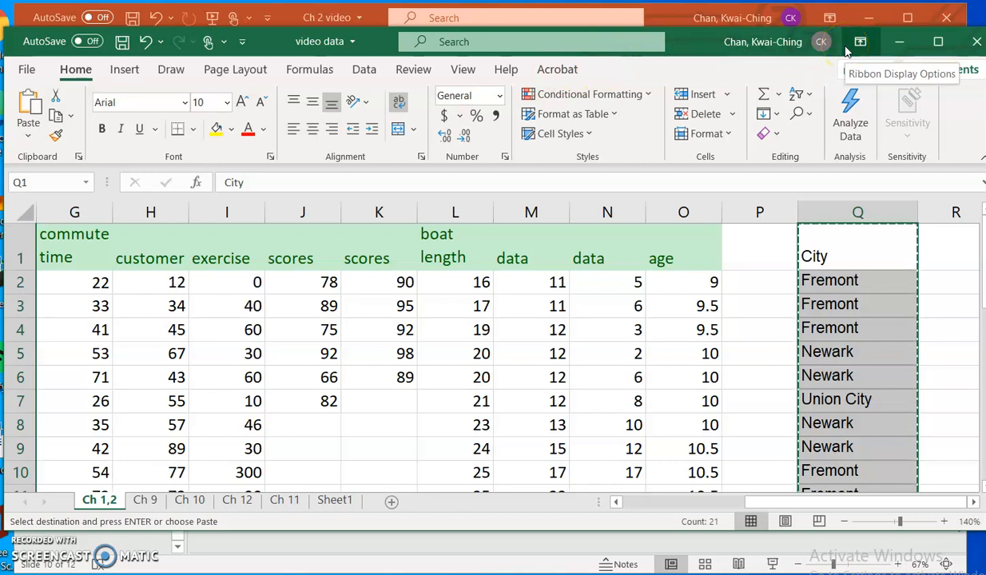
pyautogui.hotkey('alt', 'Tab')
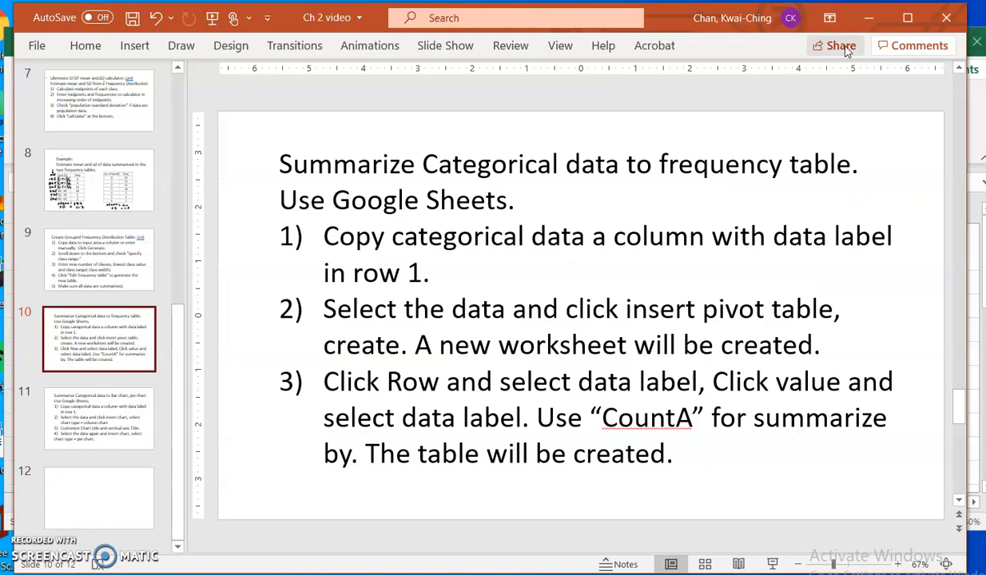
# - Switch to Chrome and search the web for "google sheets" in a new tab
pyautogui.hotkey('alt', 'Tab')
pyautogui.hotkey('alt', 'Tab')
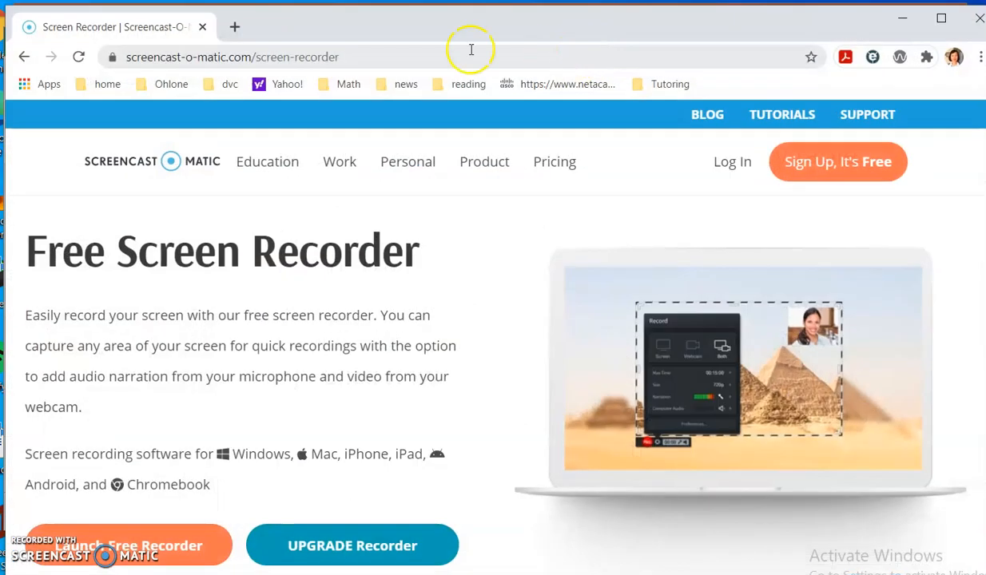
pyautogui.click(243, 29)
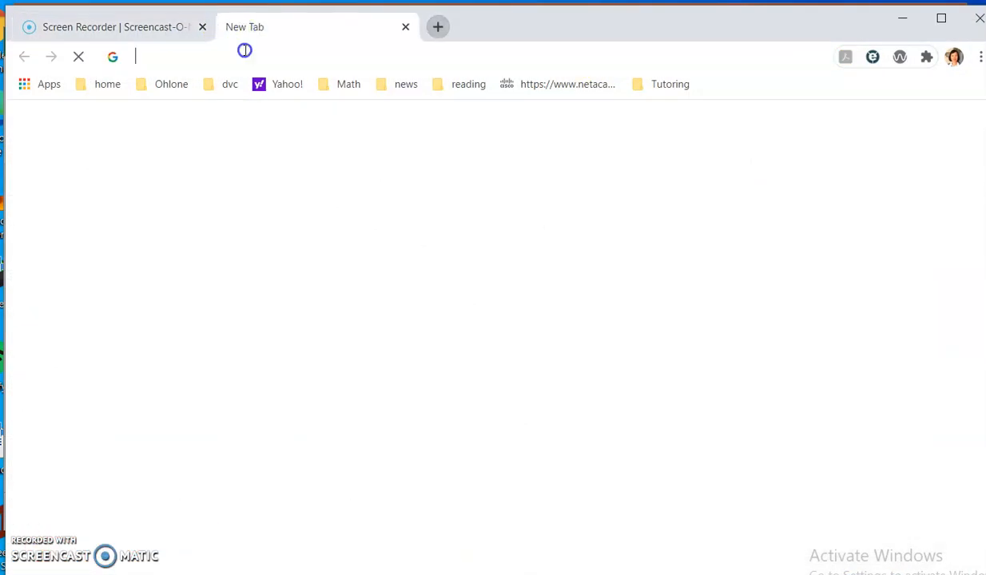
pyautogui.write('google sheets')
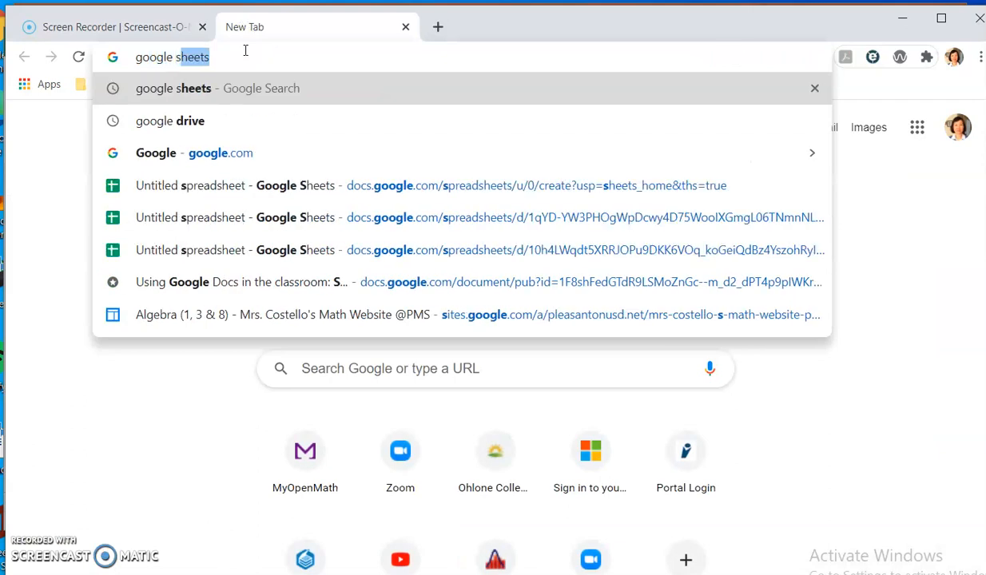
pyautogui.press('Return')
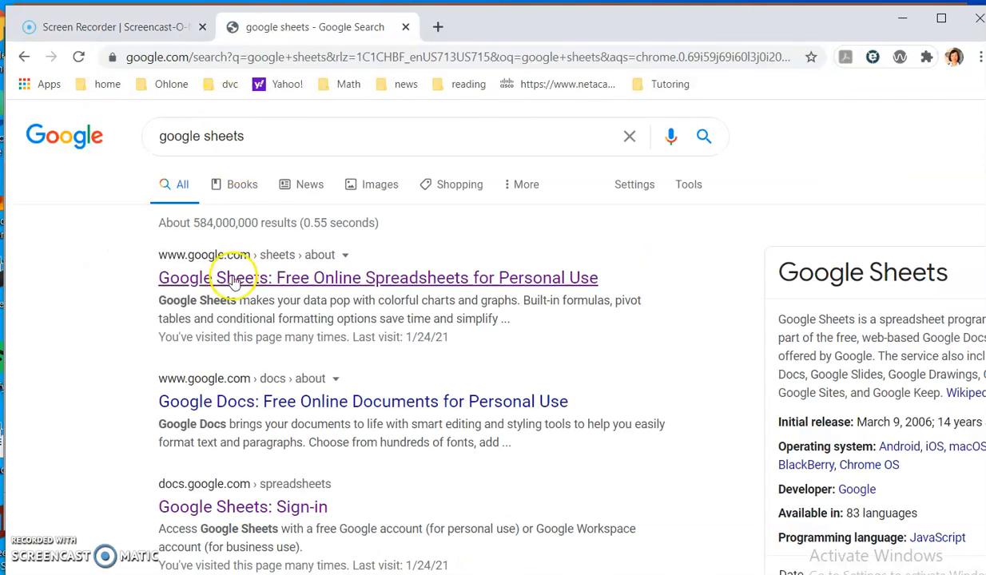
# - Open Google Sheets, create a blank spreadsheet, and set its zoom to 125%
pyautogui.scroll(-3, 248, 304)
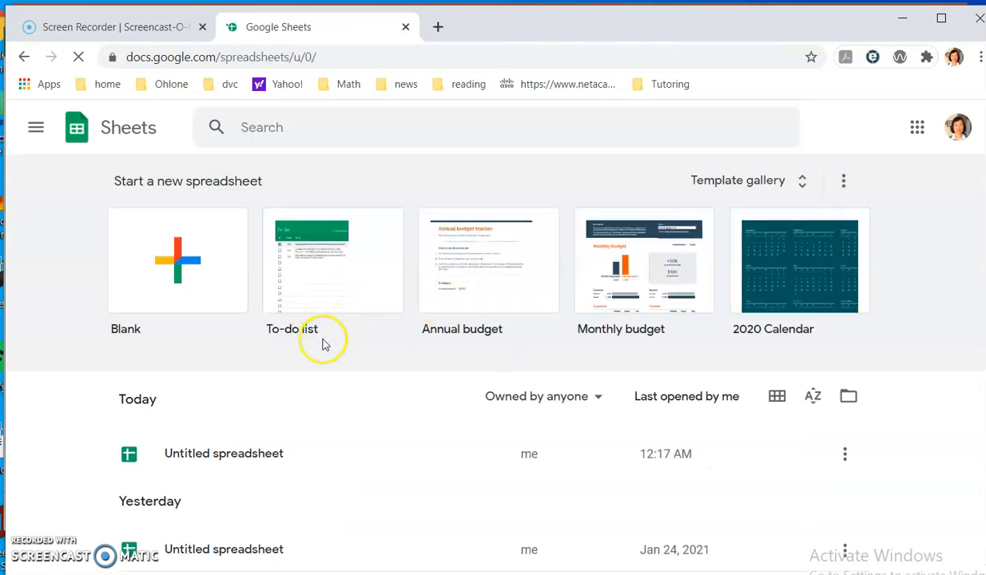
pyautogui.click(205, 252)
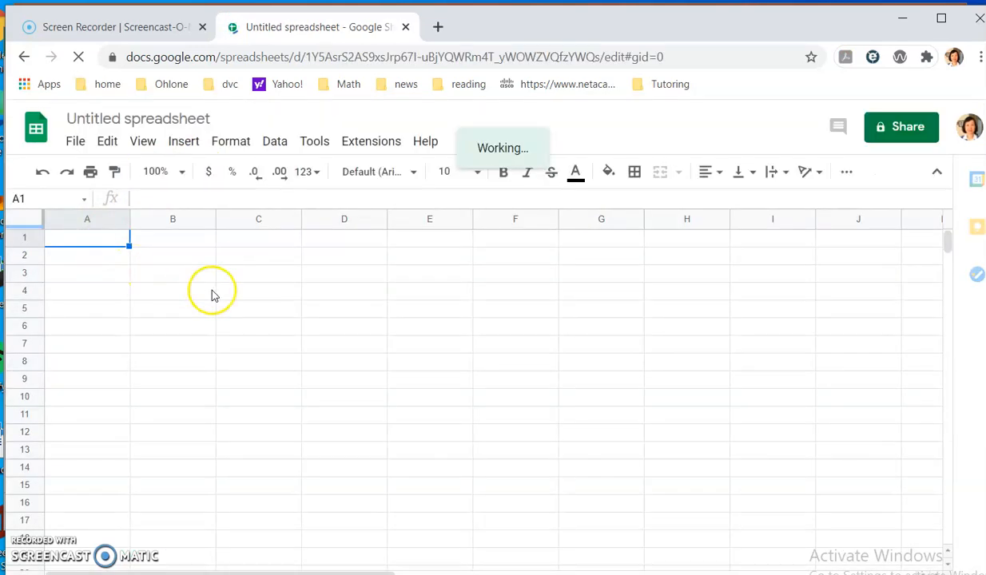
pyautogui.click(94, 237)
pyautogui.scroll(-3, 220, 452)
pyautogui.scroll(3, 220, 452)
pyautogui.click(118, 239)
pyautogui.click(181, 172)
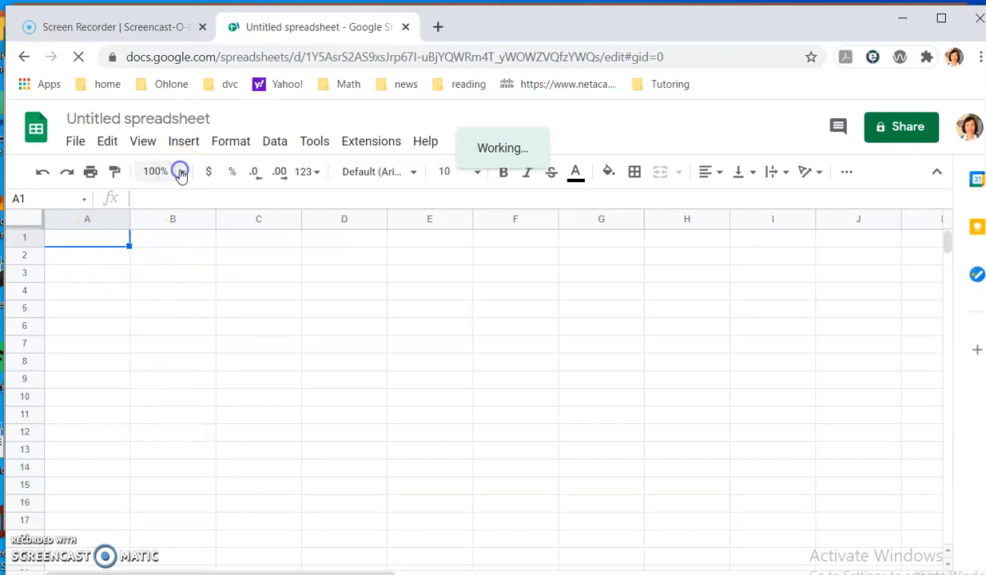
pyautogui.click(171, 313)
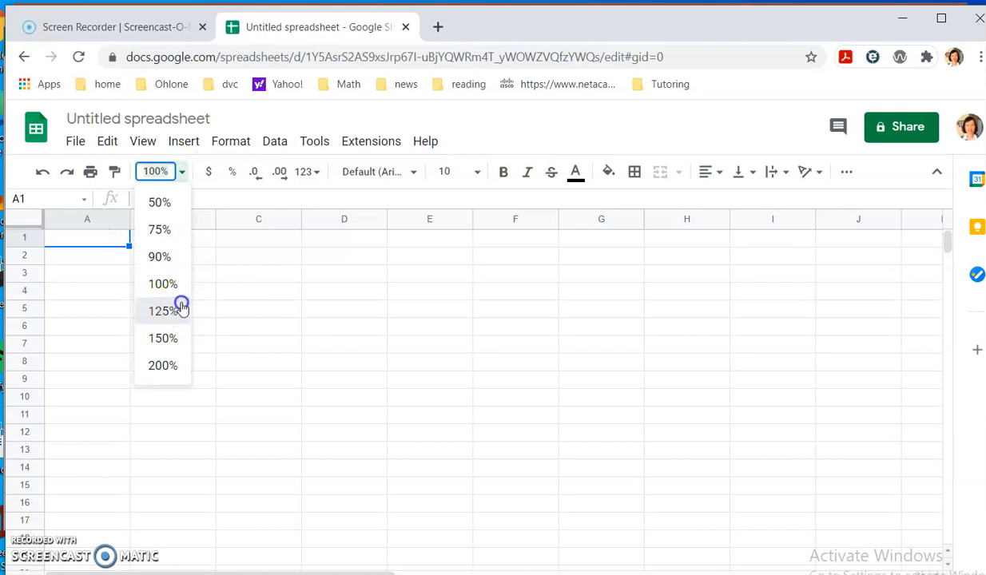
# - Paste the copied City column into the blank sheet starting at cell A1 and check it down to the last entry
pyautogui.rightClick(95, 250)
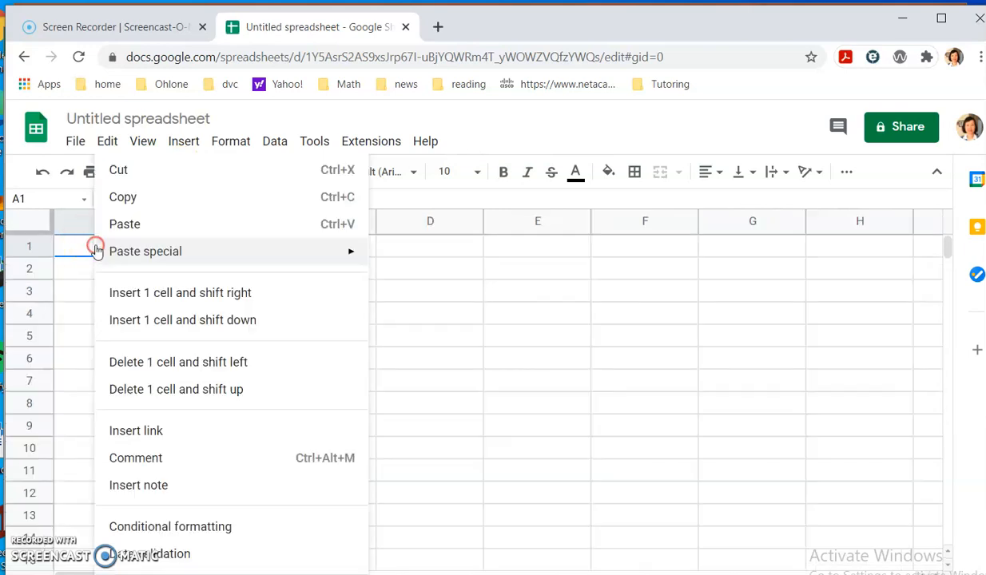
pyautogui.click(118, 226)
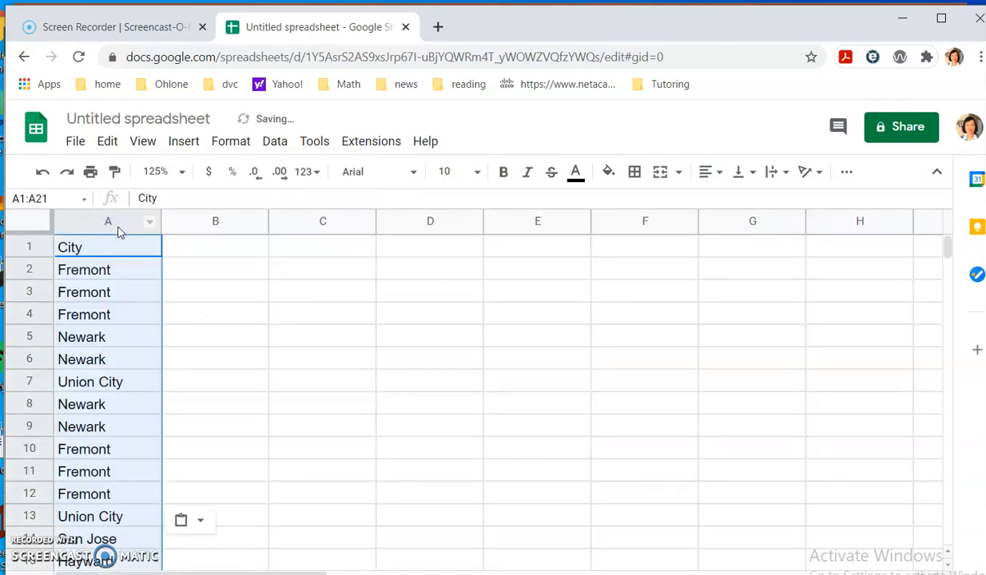
pyautogui.scroll(-2, 192, 339)
pyautogui.scroll(-3, 192, 339)
pyautogui.scroll(5, 194, 348)
# - Review the City label and the entries below it, and reread the slide's instructions for building the frequency table
pyautogui.click(98, 272)
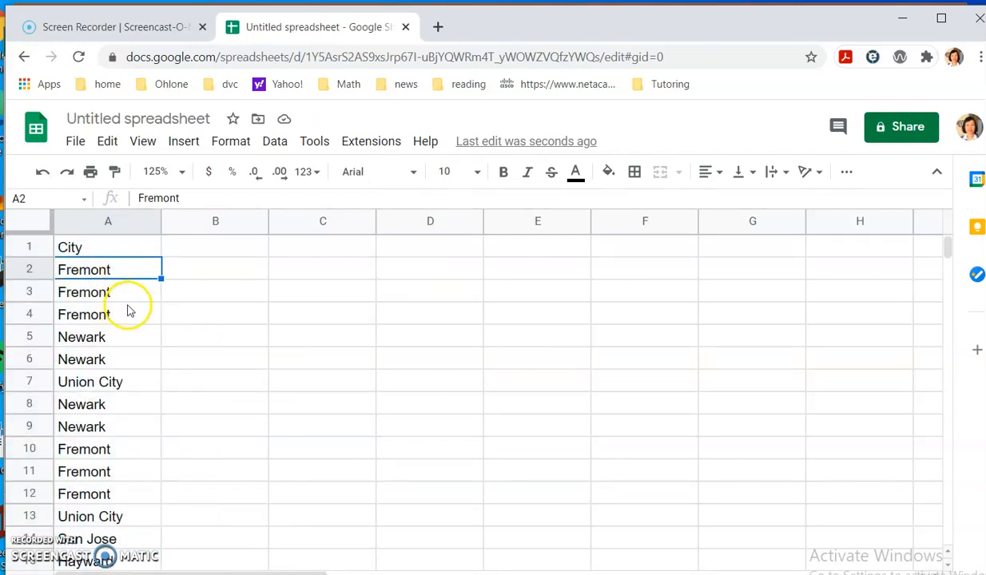
pyautogui.click(120, 248)
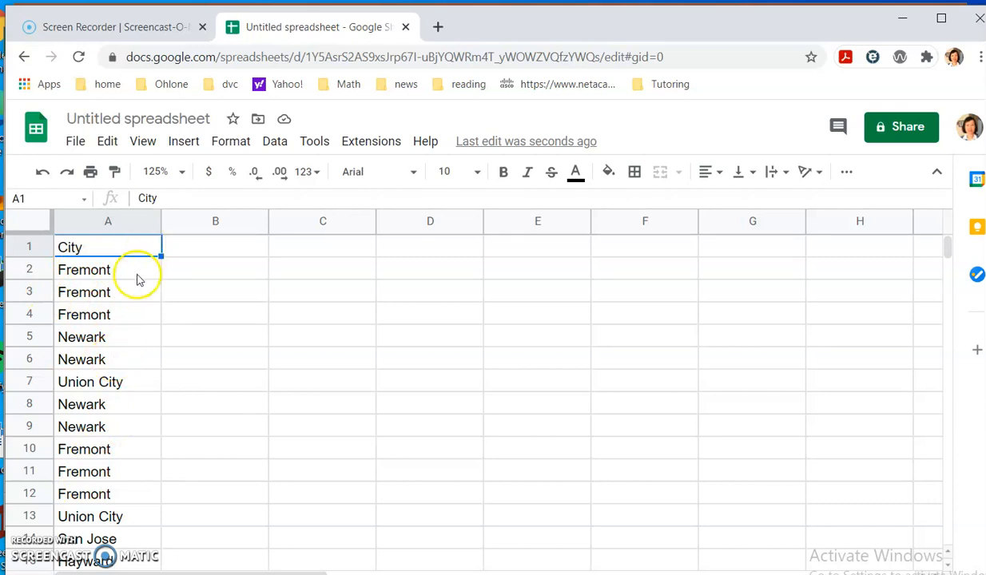
pyautogui.scroll(-6, 133, 291)
pyautogui.scroll(3, 113, 367)
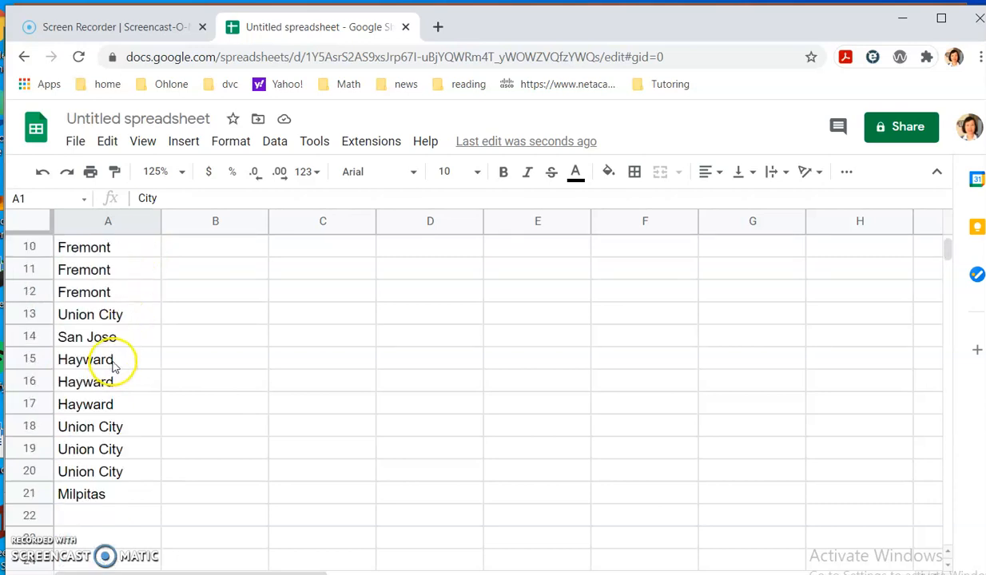
pyautogui.scroll(3, 113, 367)
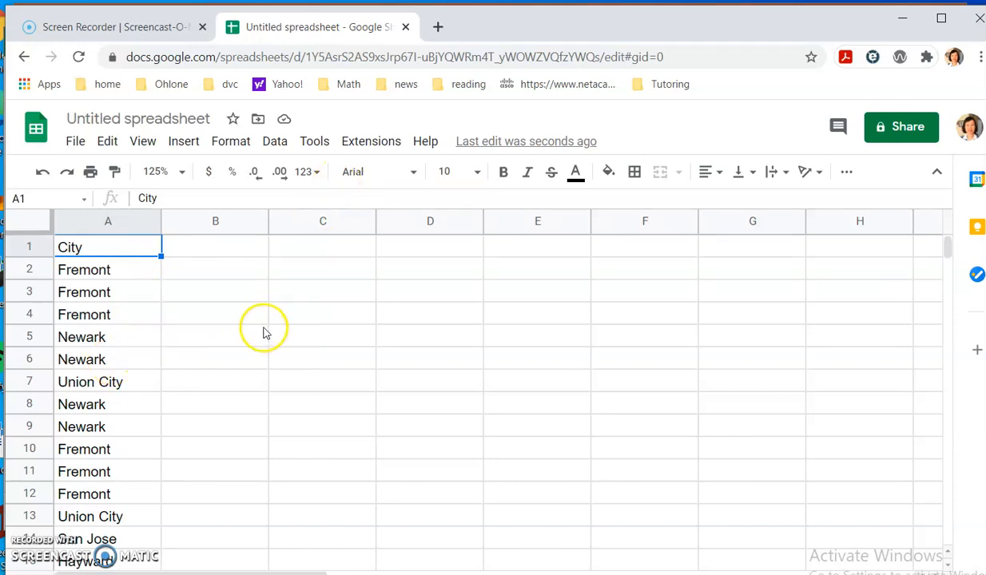
pyautogui.hotkey('alt', 'Tab')
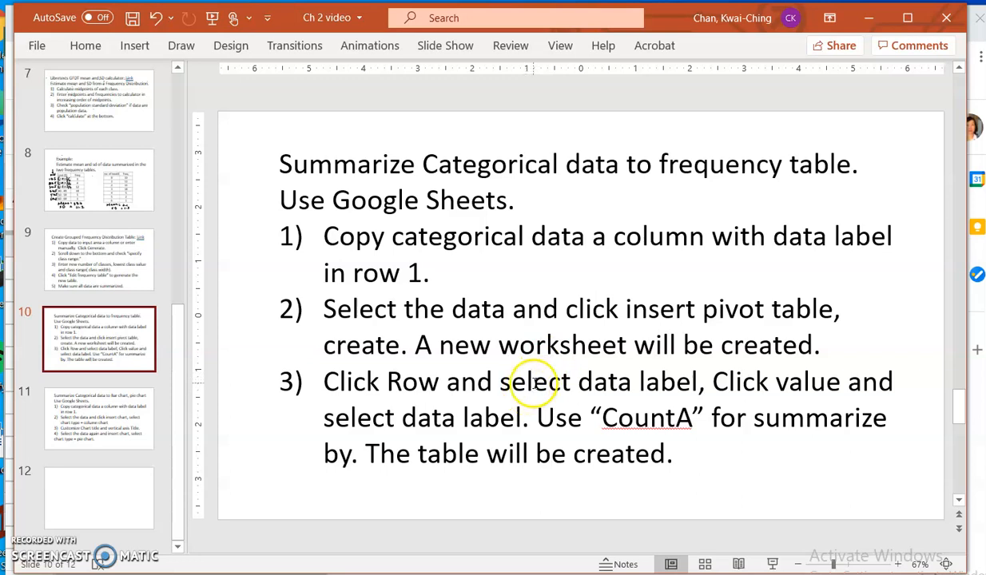
pyautogui.hotkey('alt', 'Tab')
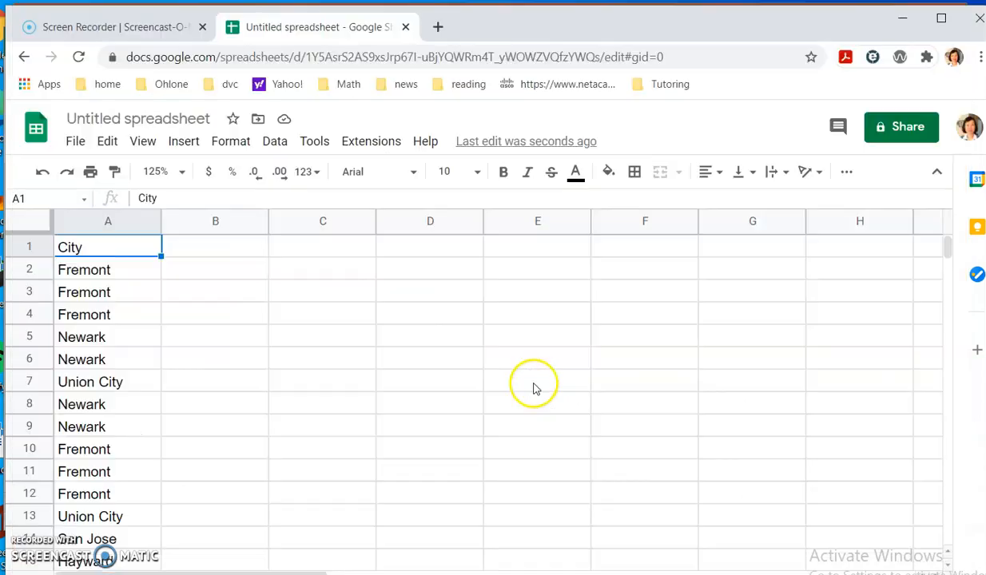
pyautogui.click(185, 142)
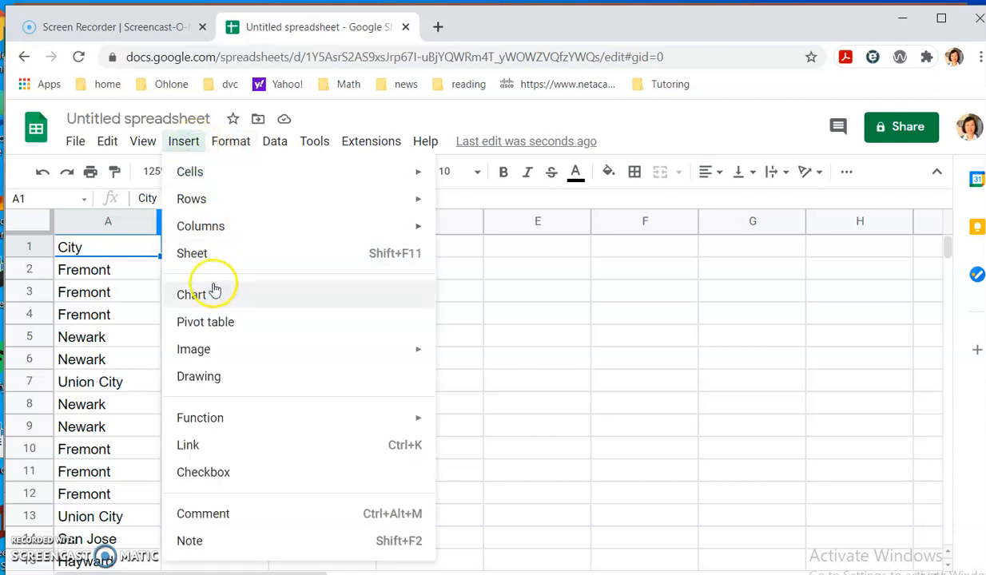
pyautogui.click(220, 323)
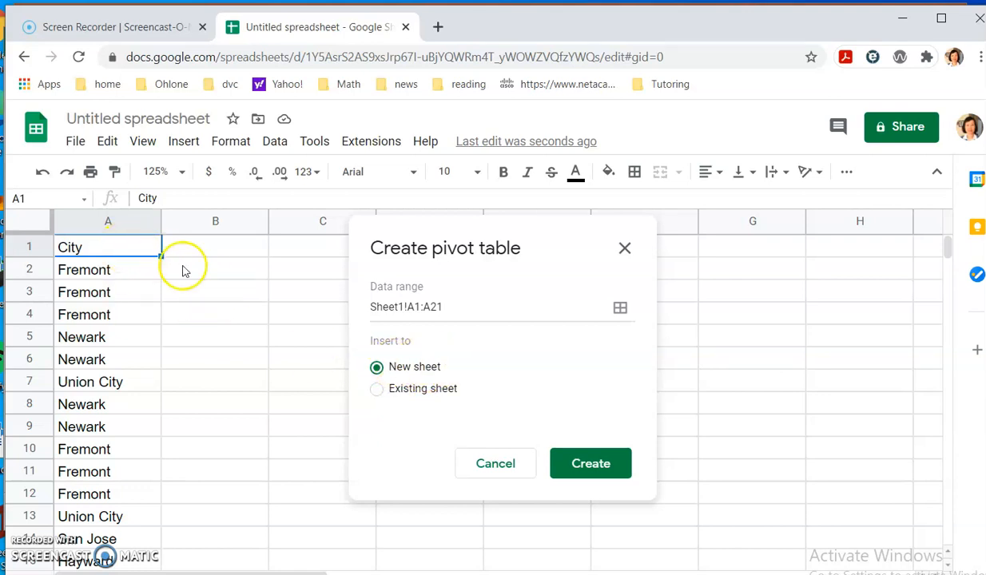
pyautogui.click(626, 250)
# - Select the city data in A1:A21 and create a pivot table from it in a new sheet
pyautogui.moveTo(137, 247); pyautogui.dragTo(130, 479)
pyautogui.scroll(4, 226, 408)
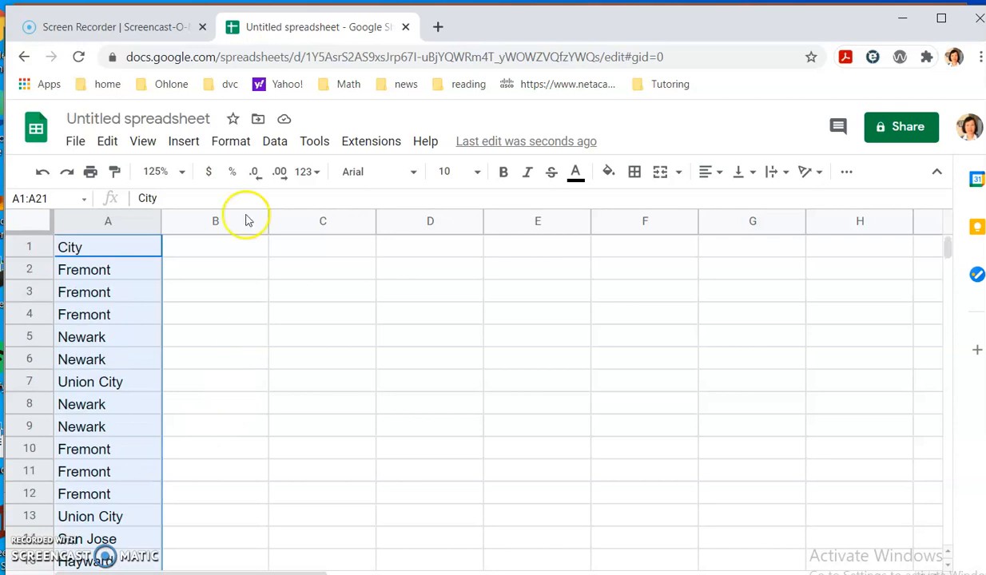
pyautogui.click(184, 141)
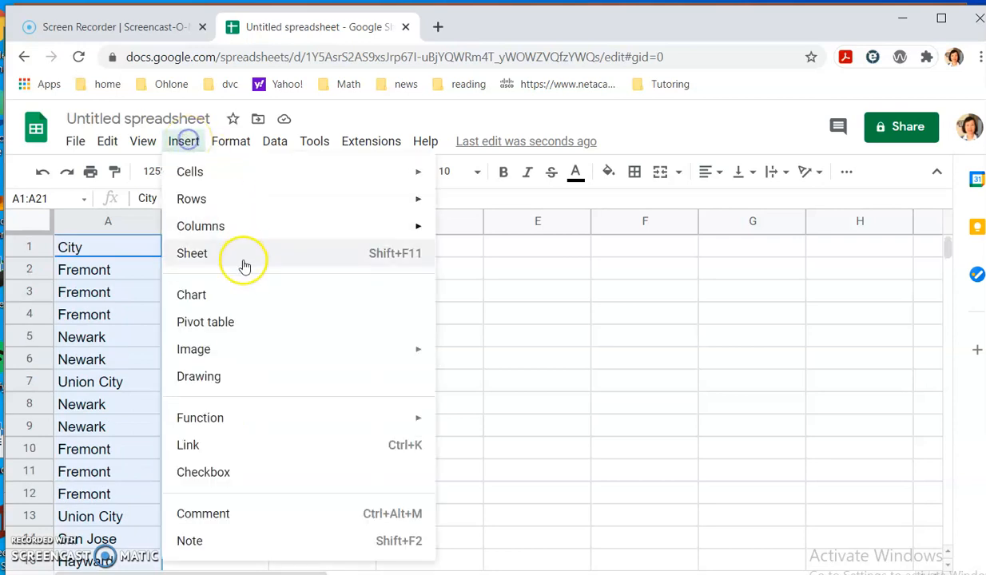
pyautogui.click(237, 335)
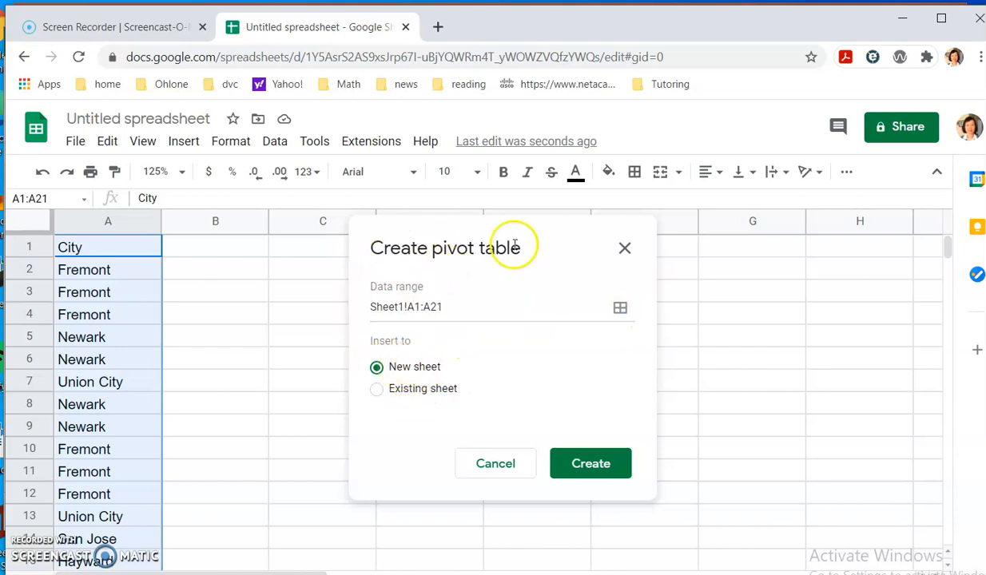
pyautogui.click(592, 462)
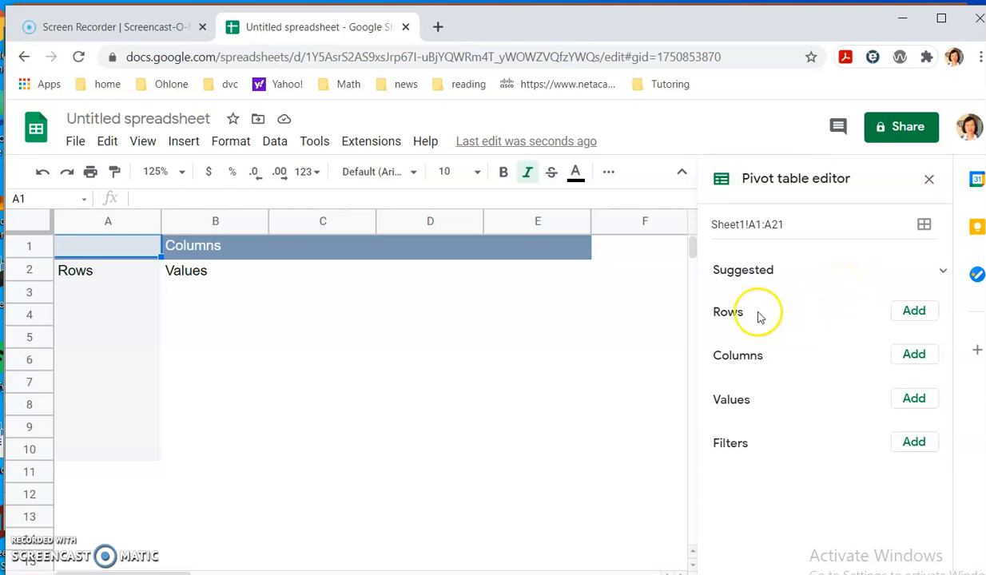
# - Add City to the pivot table's rows and again to its values, summarized by COUNTA
pyautogui.click(915, 313)
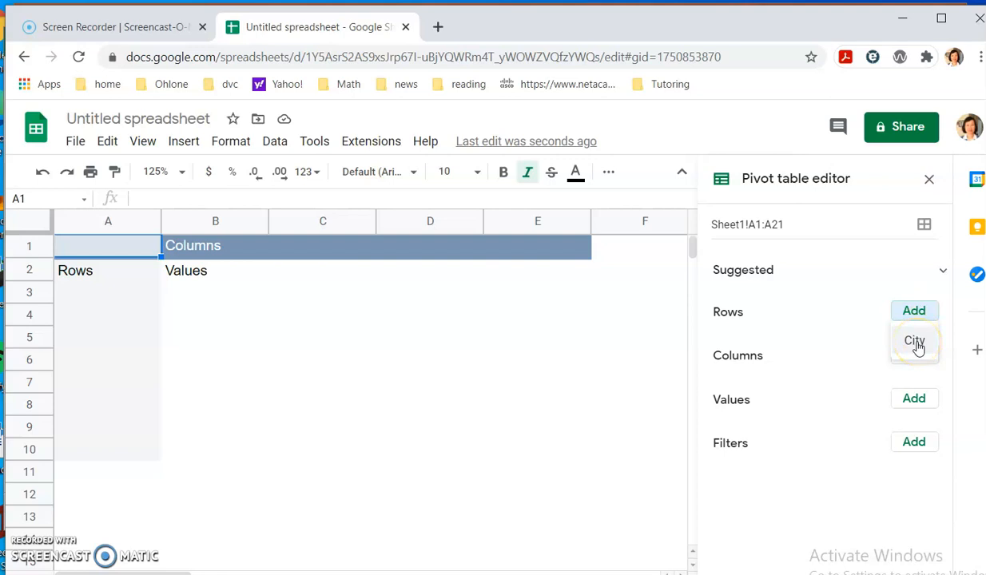
pyautogui.click(915, 342)
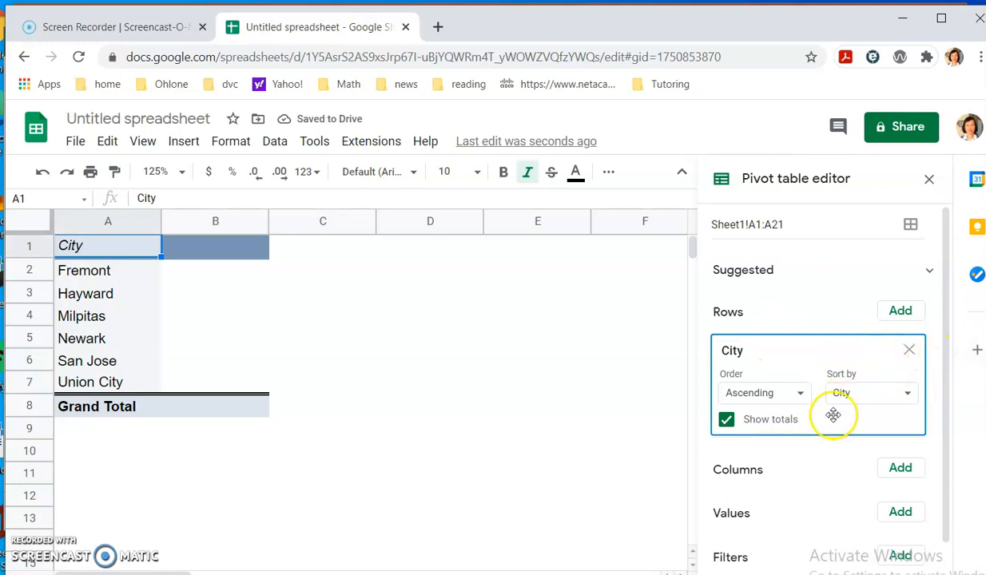
pyautogui.scroll(-1, 829, 448)
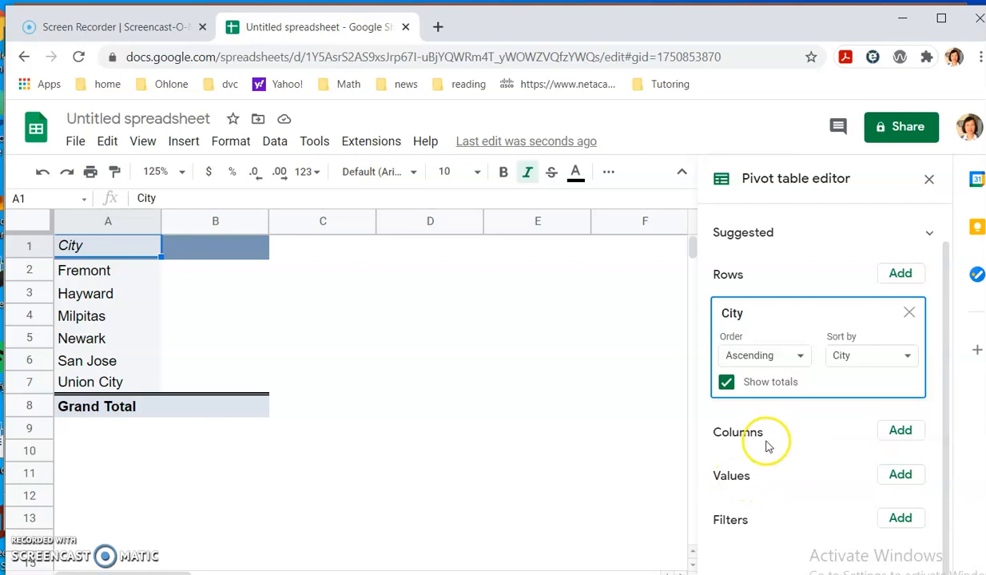
pyautogui.click(907, 479)
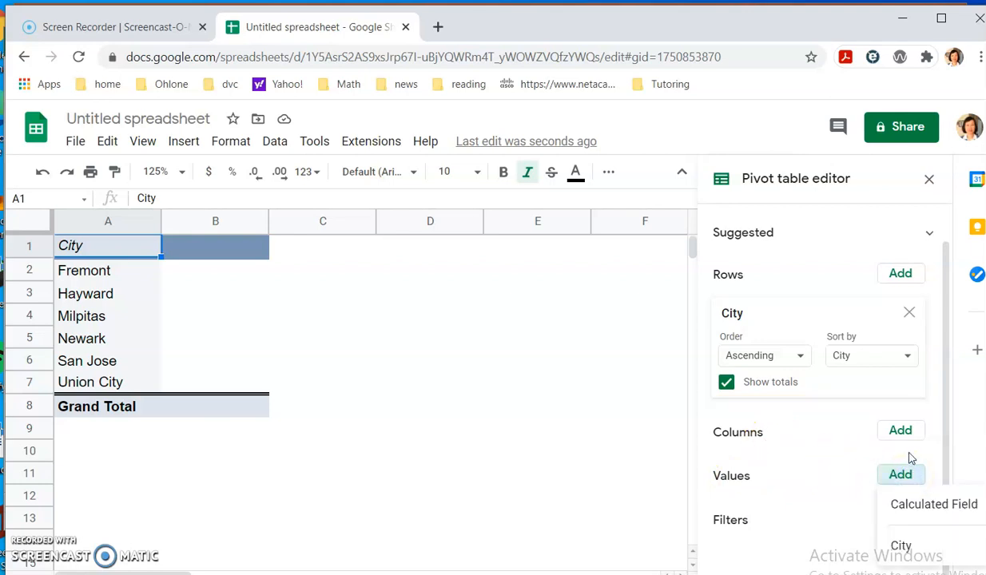
pyautogui.click(901, 547)
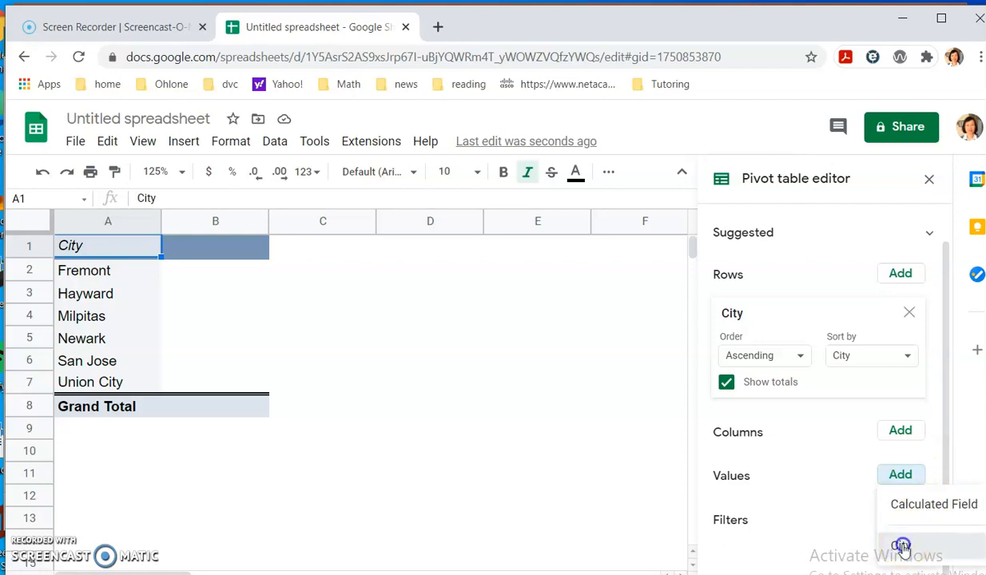
pyautogui.scroll(-2, 935, 455)
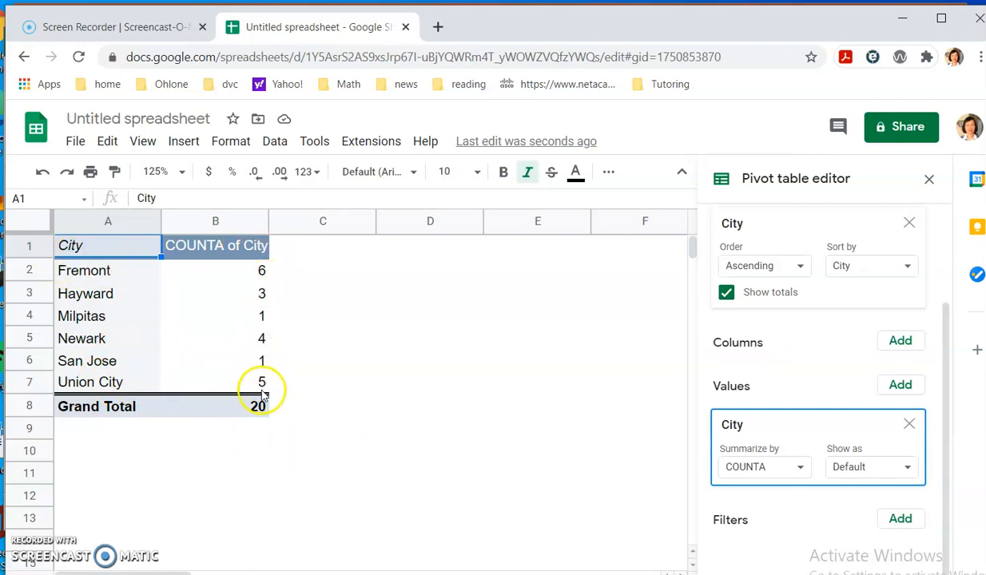
# - Copy the frequency table range A1:B7 without the Grand Total row, and move the browser window aside to uncover the slides
pyautogui.moveTo(76, 245); pyautogui.dragTo(242, 381)
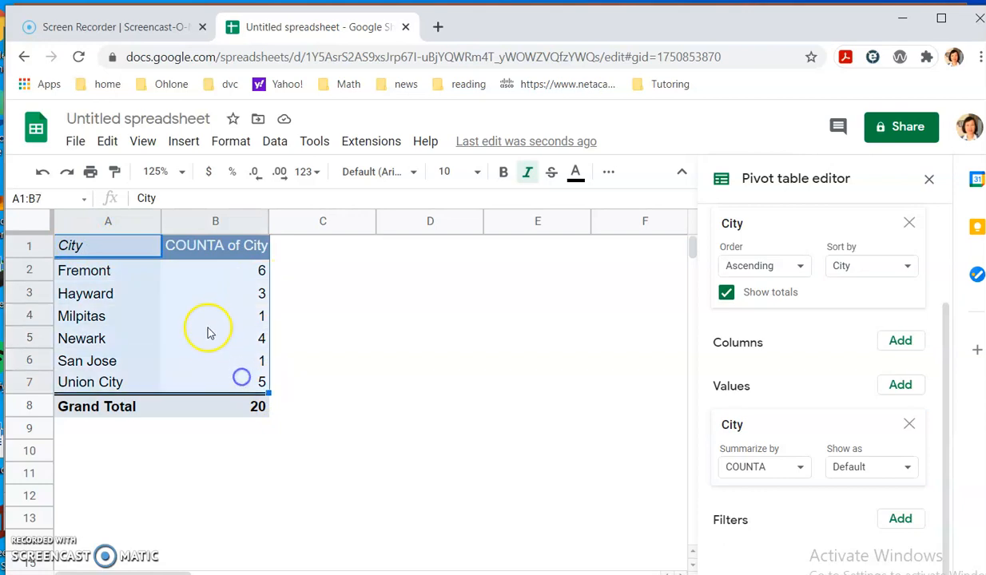
pyautogui.rightClick(208, 319)
pyautogui.click(238, 368)
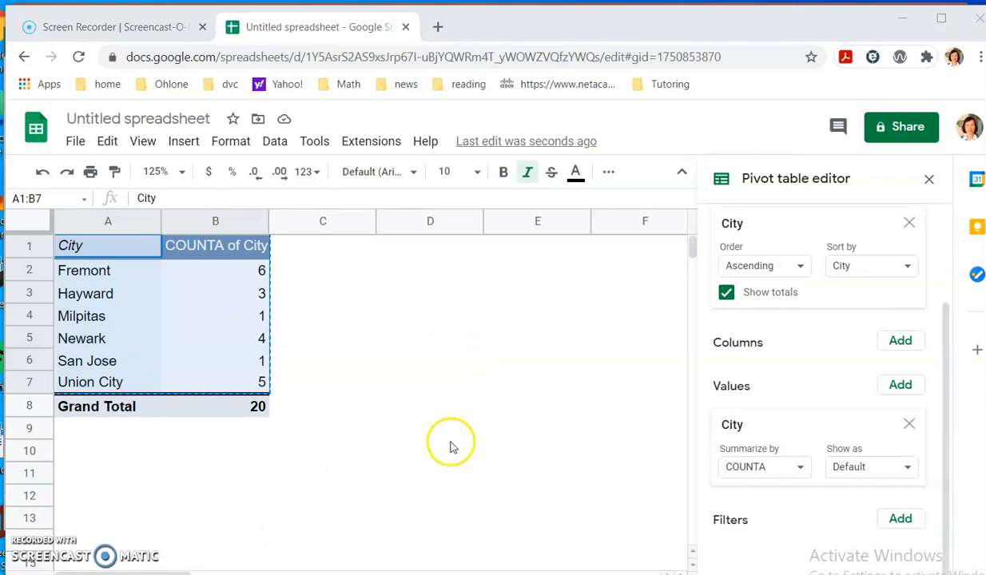
pyautogui.moveTo(561, 17); pyautogui.dragTo(643, 21)
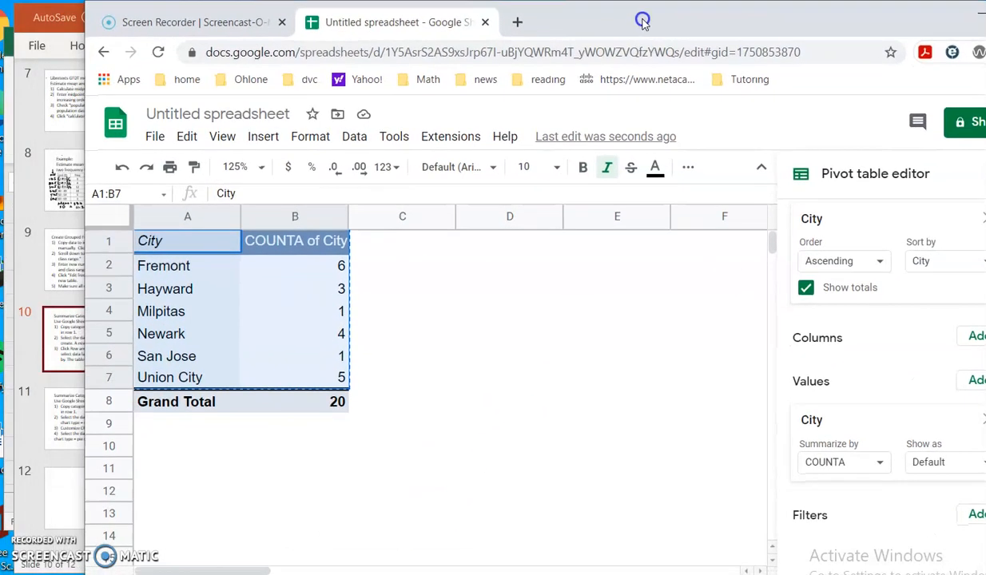
# - Paste the copied frequency table as values only at C1 of the sheet holding the original city data
pyautogui.click(238, 573)
pyautogui.moveTo(550, 25); pyautogui.dragTo(475, 25)
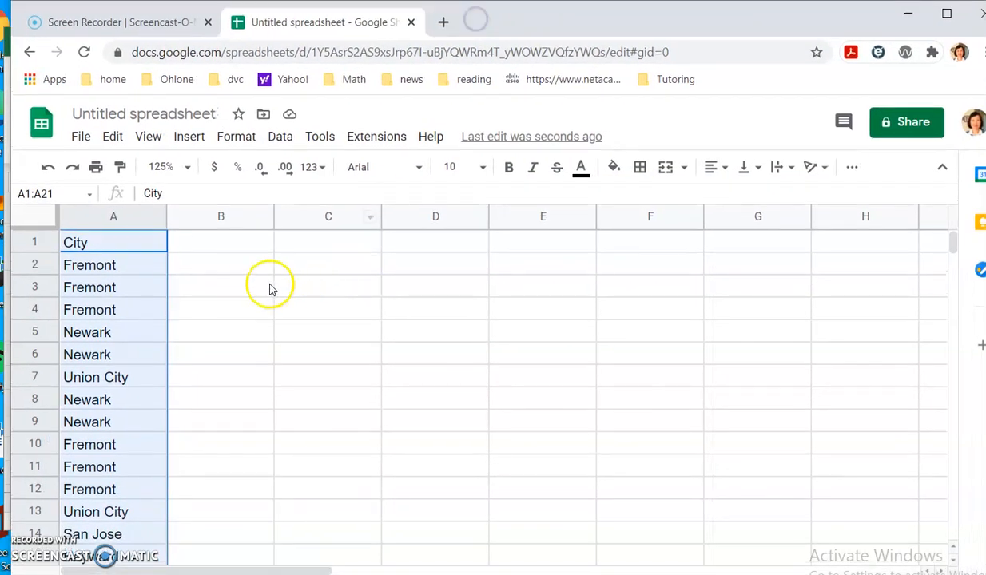
pyautogui.click(285, 243)
pyautogui.rightClick(284, 243)
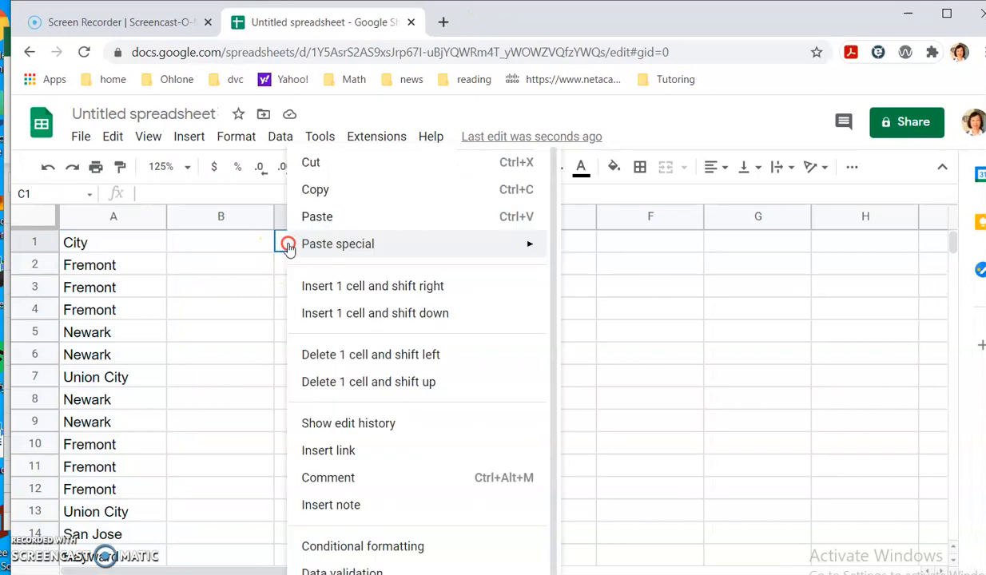
pyautogui.moveTo(301, 258)
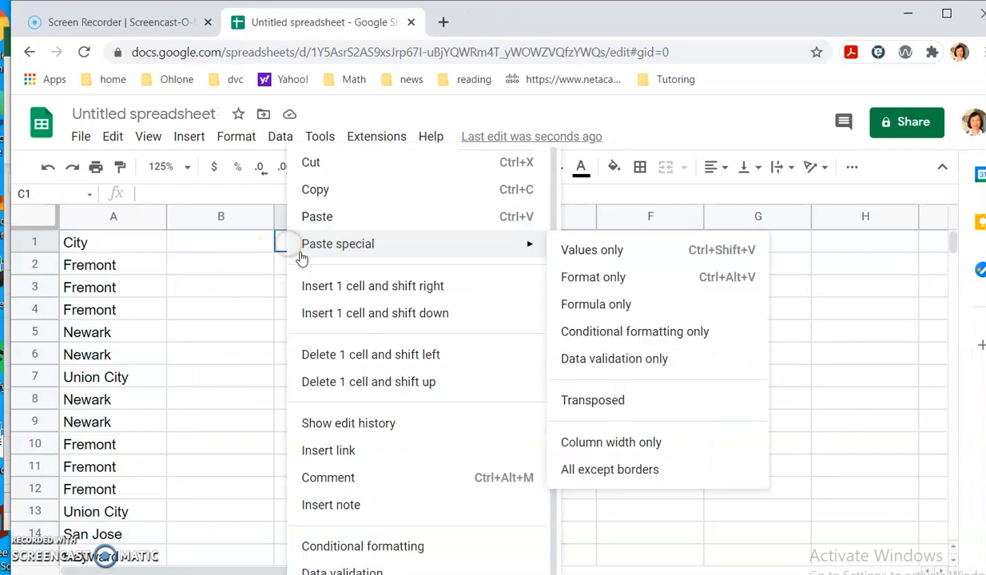
pyautogui.click(573, 251)
pyautogui.click(482, 332)
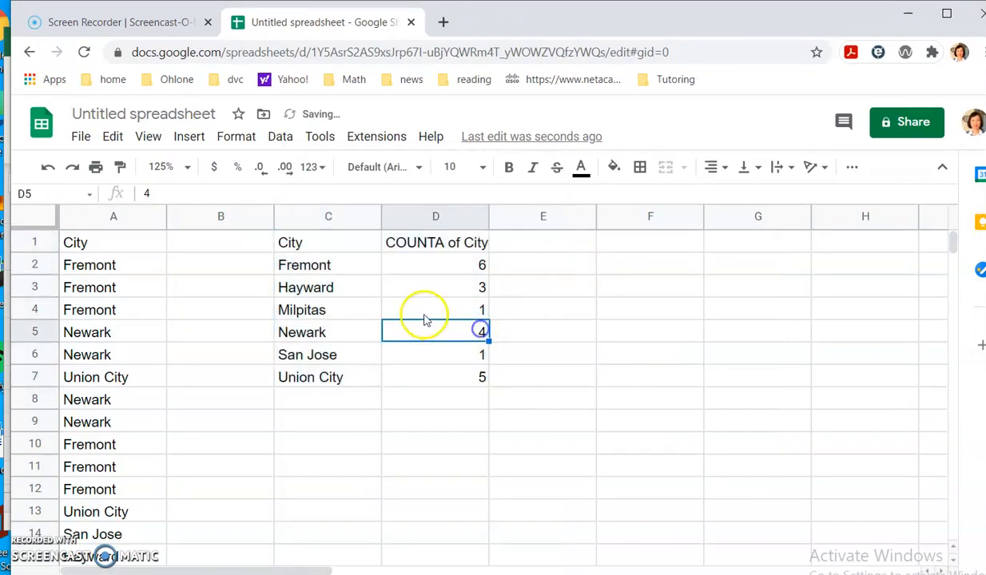
# - Rename the pasted table's count column header in D1 as "freq."
pyautogui.click(453, 242)
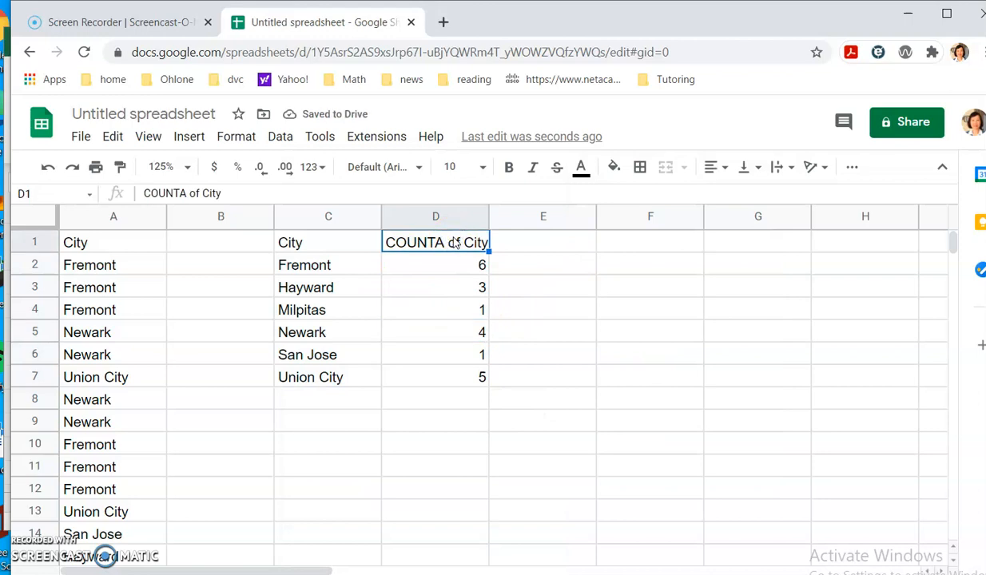
pyautogui.write('freq.')
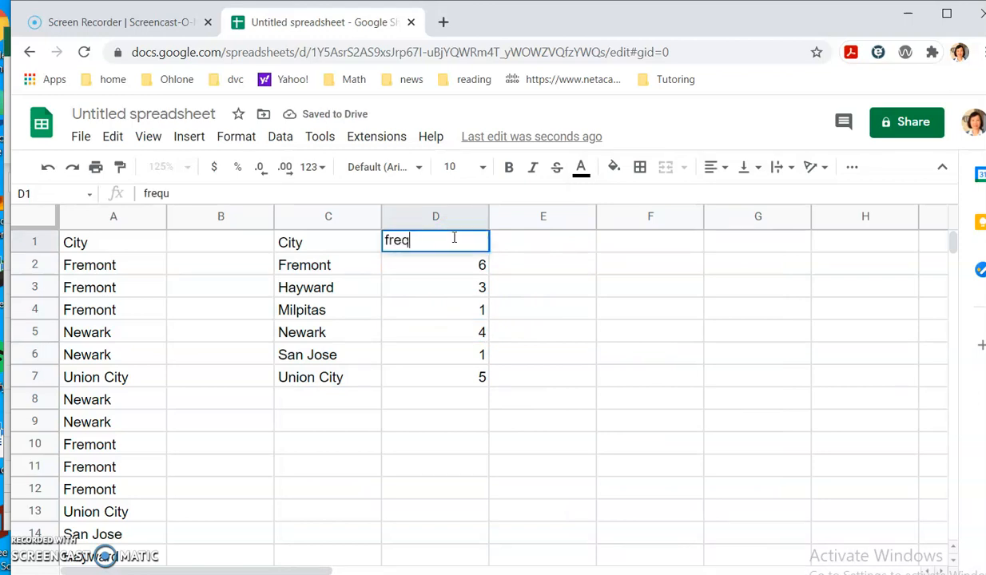
pyautogui.click(516, 308)
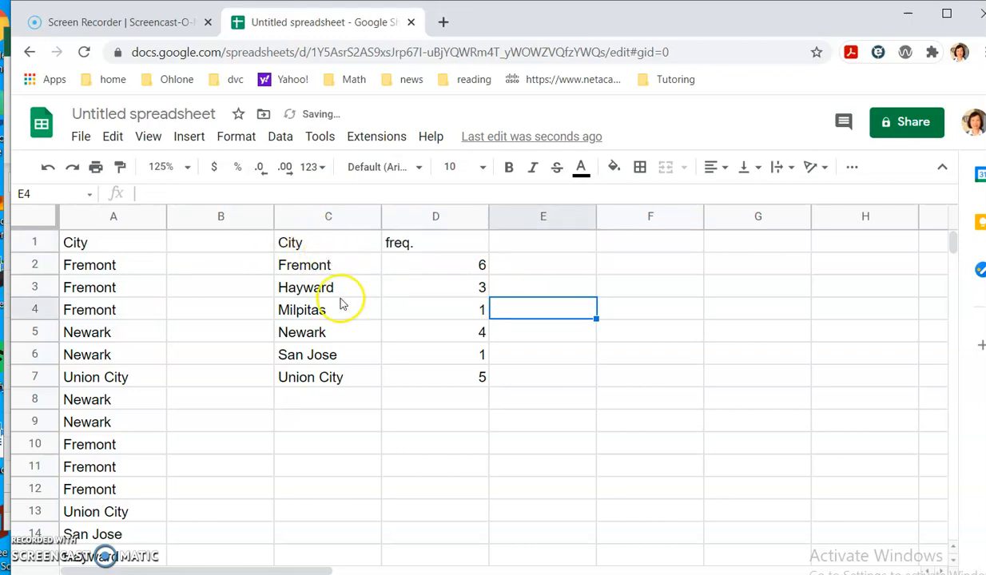
pyautogui.click(557, 249)
pyautogui.write('rel.')
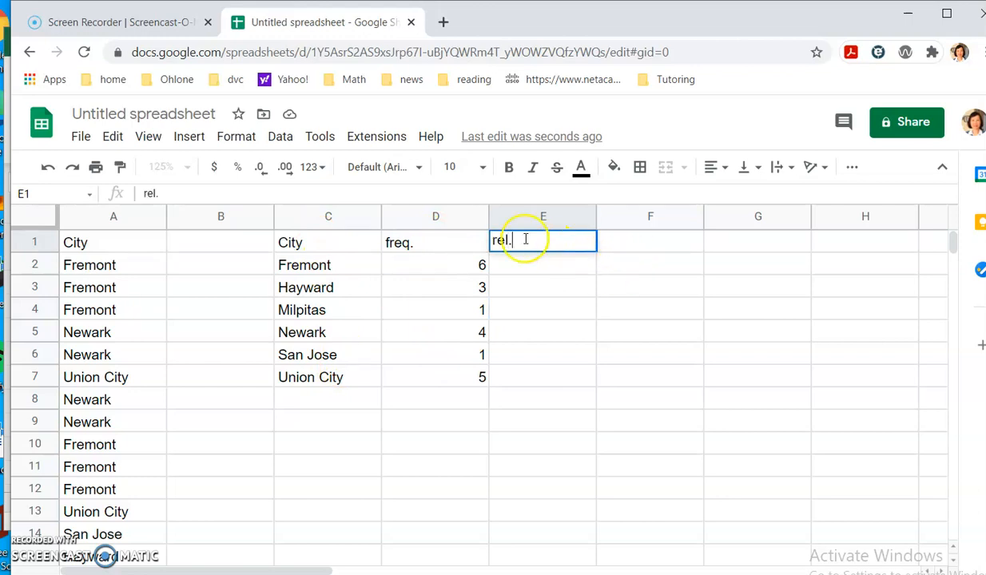
pyautogui.press('BackSpace')
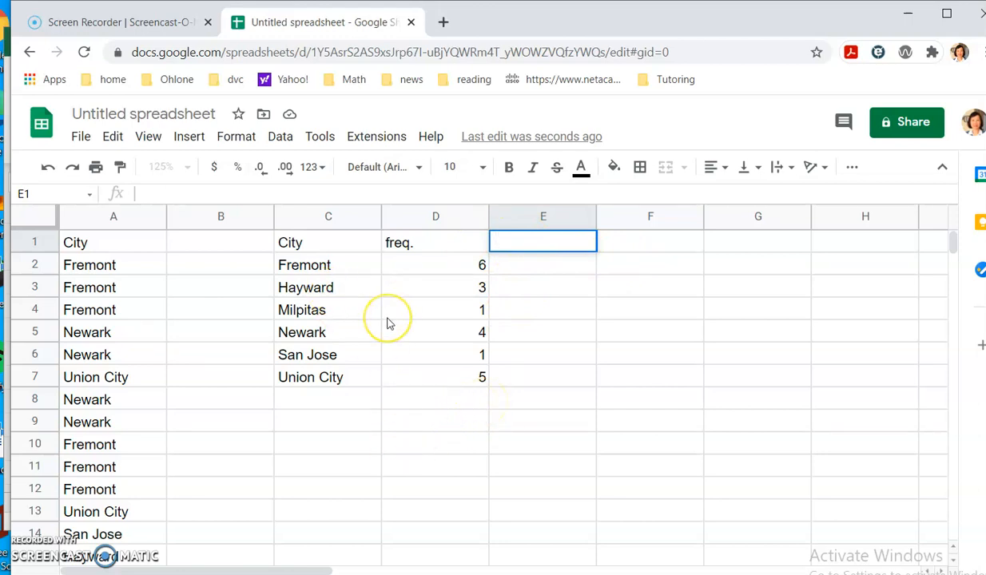
# - Return to the pivot table sheet, close and reopen the pivot table editor, and review how the City value is summarized
pyautogui.click(266, 565)
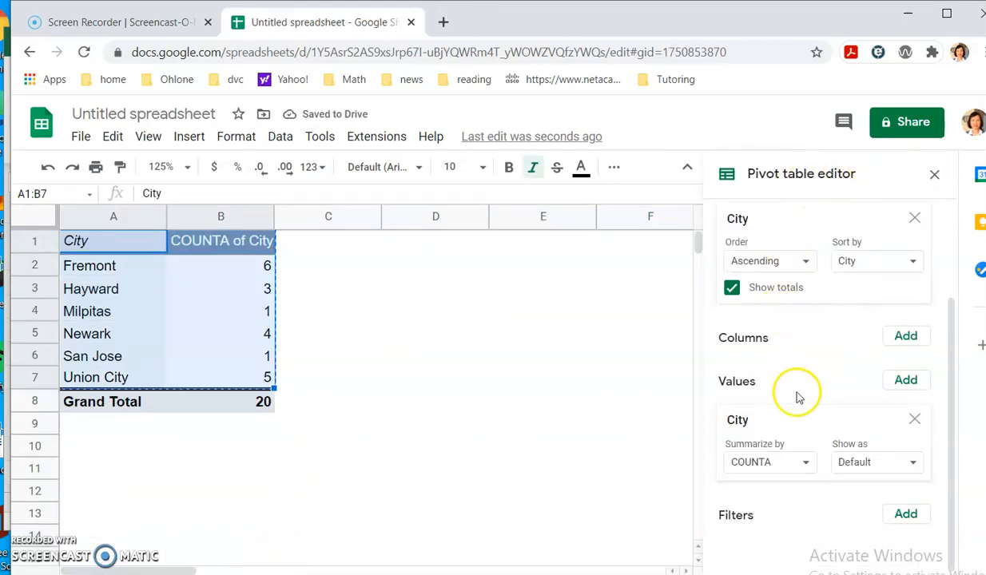
pyautogui.click(937, 175)
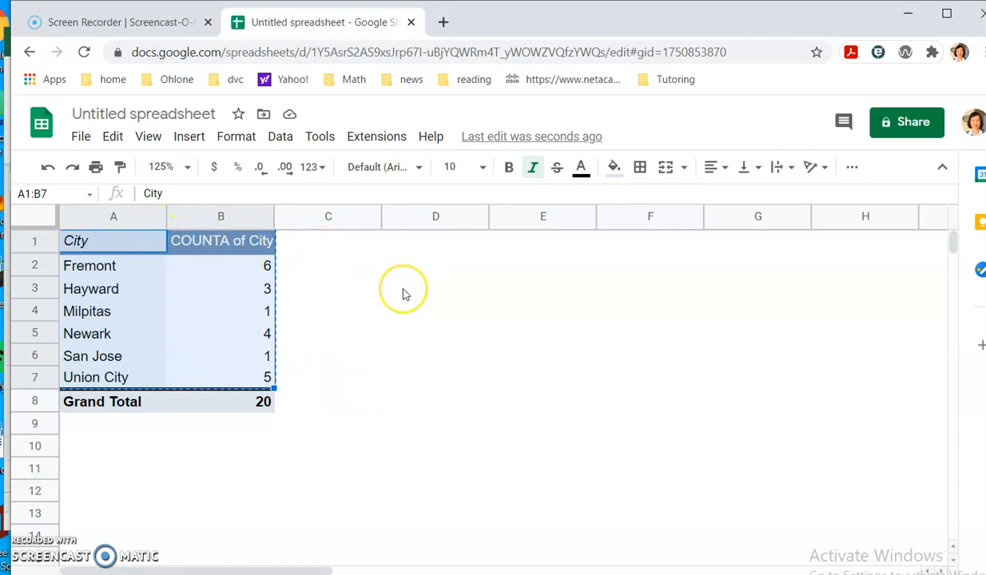
pyautogui.click(236, 242)
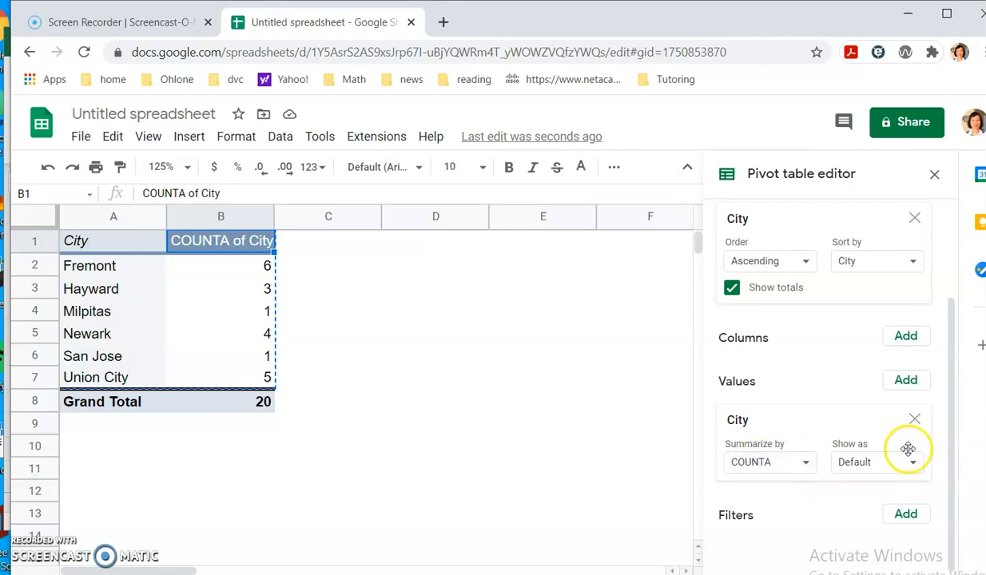
pyautogui.click(809, 466)
pyautogui.click(809, 466)
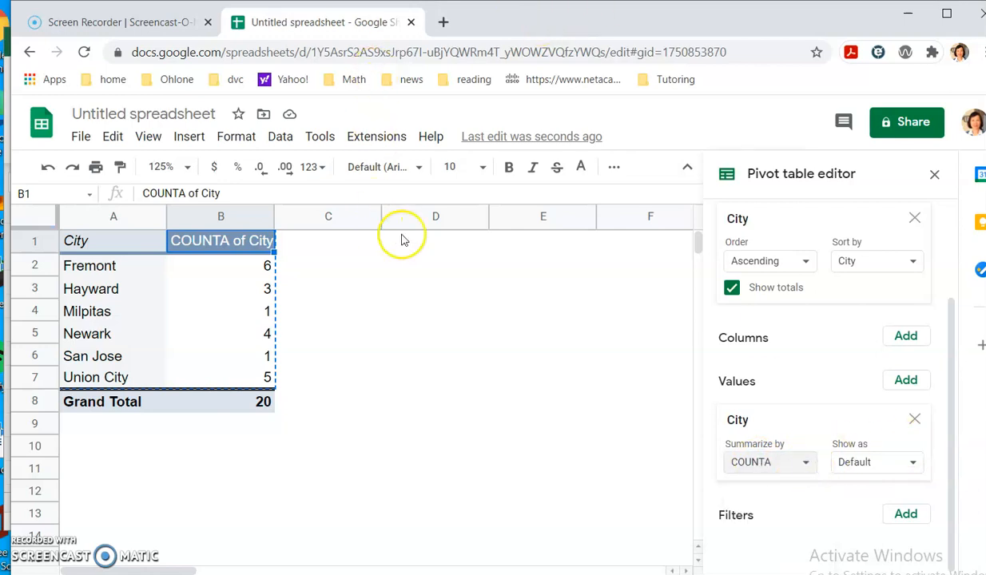
# - Switch to the PowerPoint slides, read the instructions for making a bar chart and pie chart, and return to the spreadsheet
pyautogui.hotkey('alt', 'Tab')
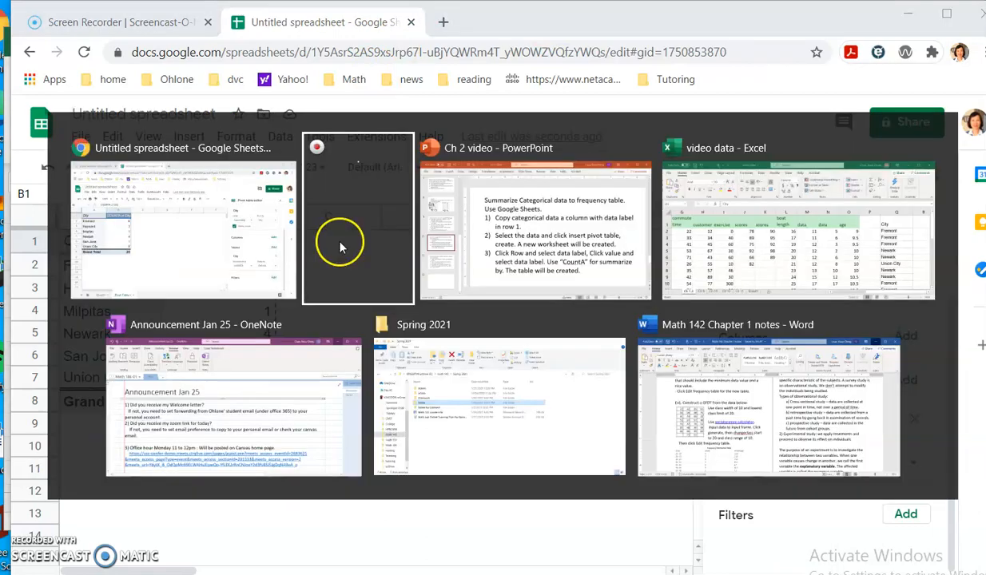
pyautogui.click(145, 417)
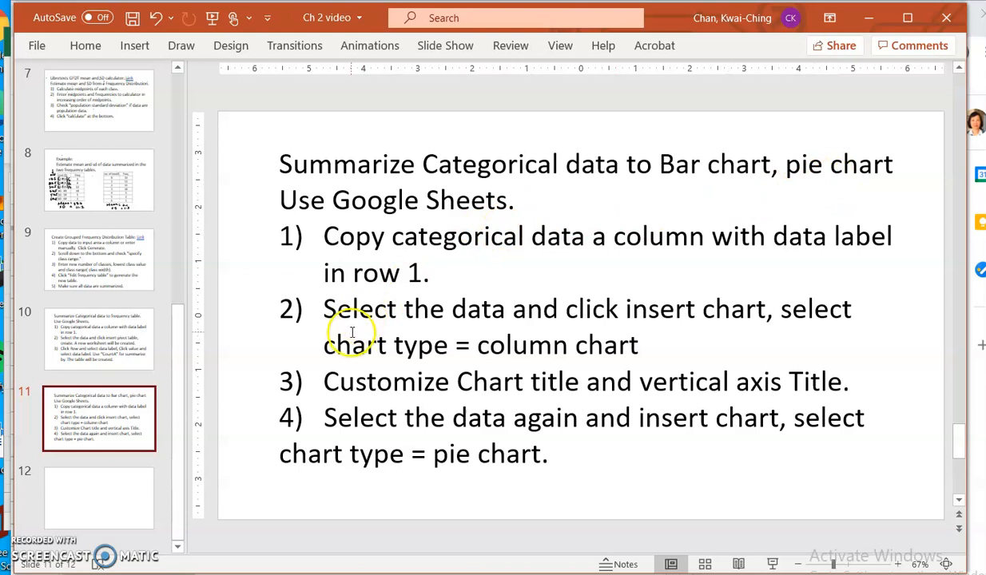
pyautogui.hotkey('alt', 'Tab')
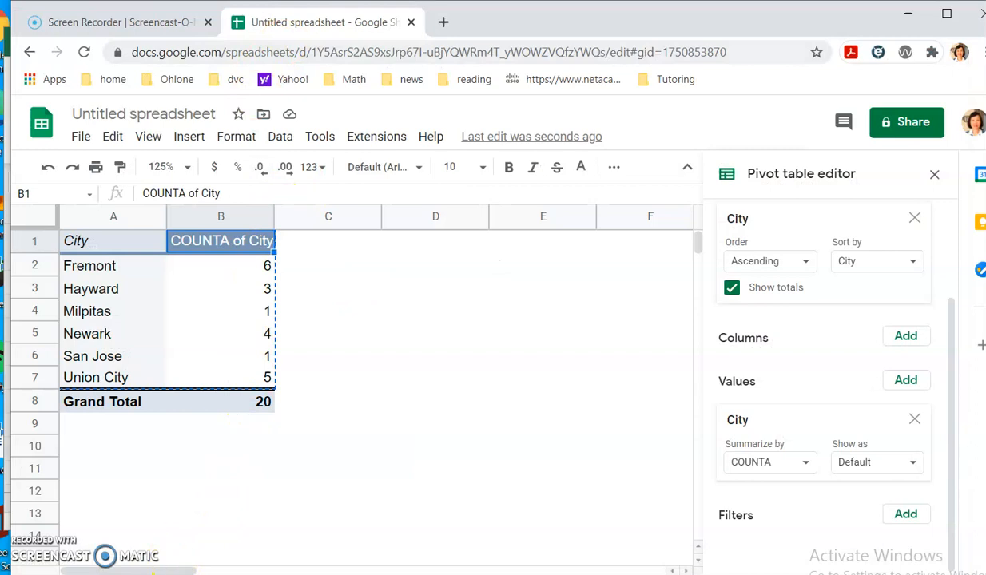
# - Insert a chart from the city data in A1:A21 on the original data sheet
pyautogui.moveTo(479, 22); pyautogui.dragTo(515, 21)
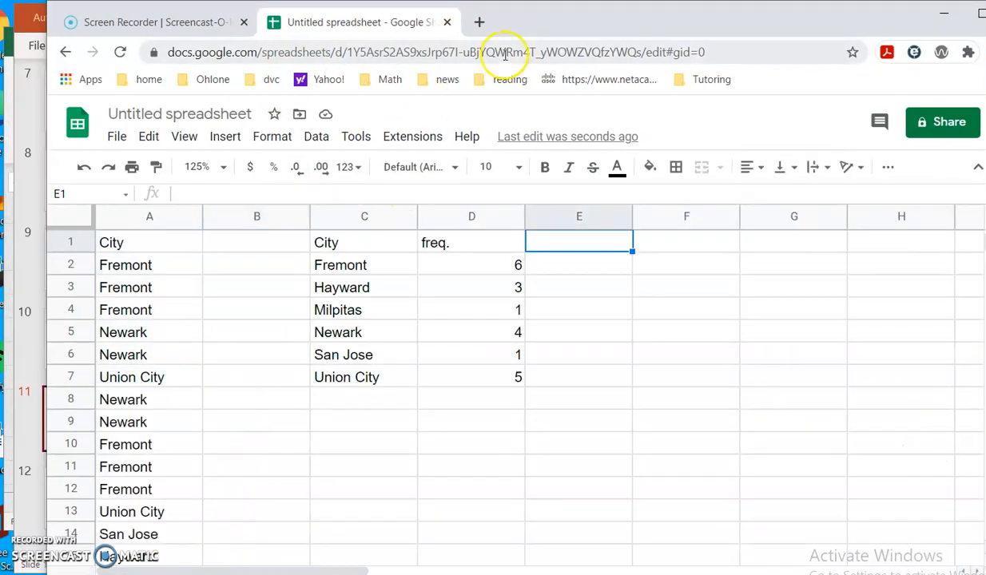
pyautogui.moveTo(526, 17); pyautogui.dragTo(482, 17)
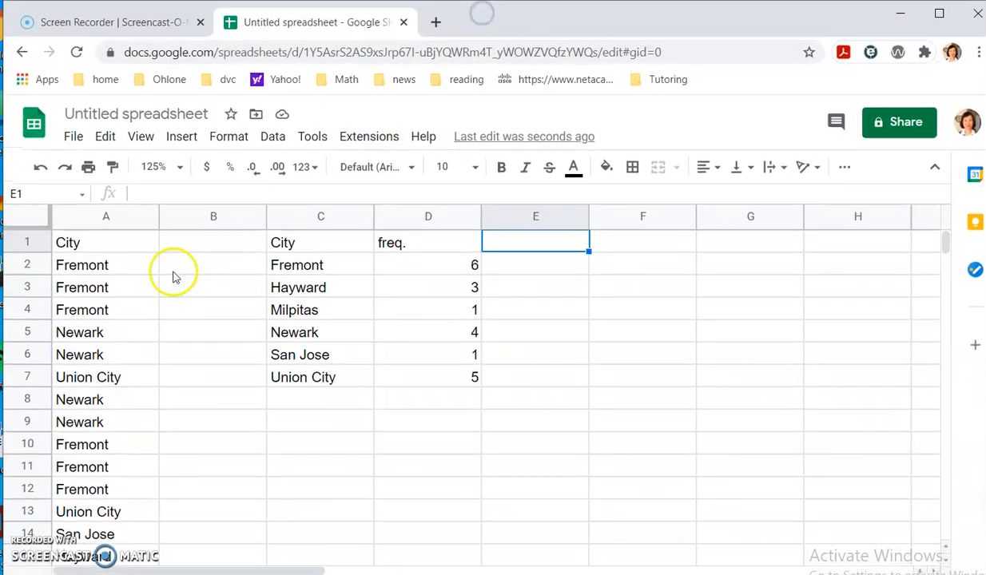
pyautogui.moveTo(117, 242); pyautogui.dragTo(116, 519)
pyautogui.click(171, 138)
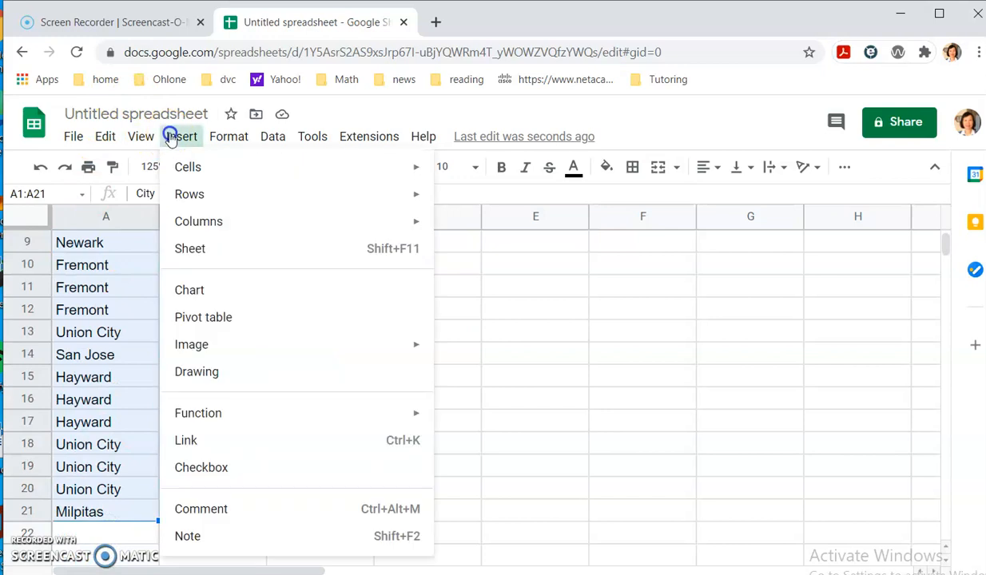
pyautogui.click(233, 291)
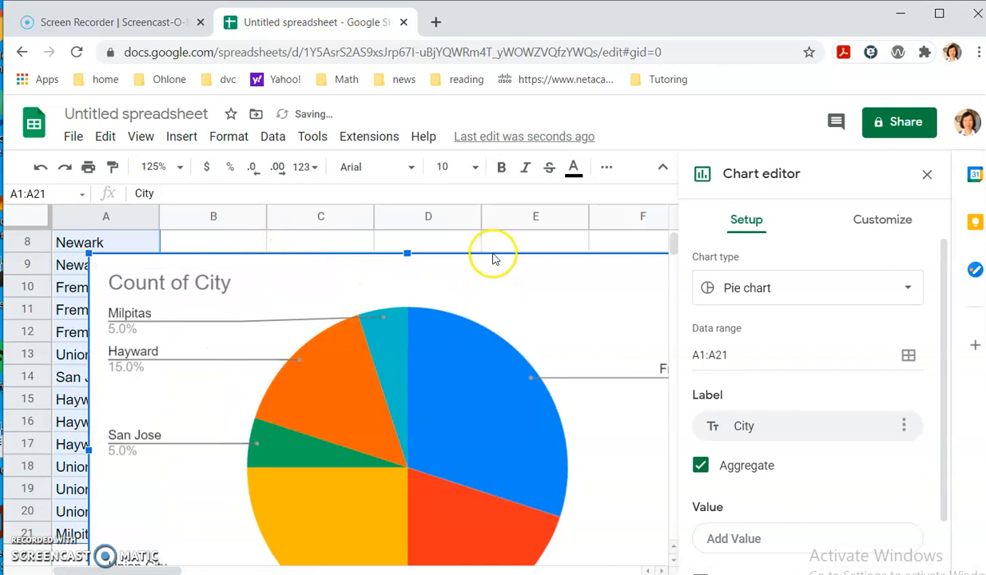
# - Shrink the Count of City pie chart and reposition it so the whole chart fits in view
pyautogui.moveTo(90, 253); pyautogui.dragTo(153, 295)
pyautogui.moveTo(323, 262); pyautogui.dragTo(190, 237)
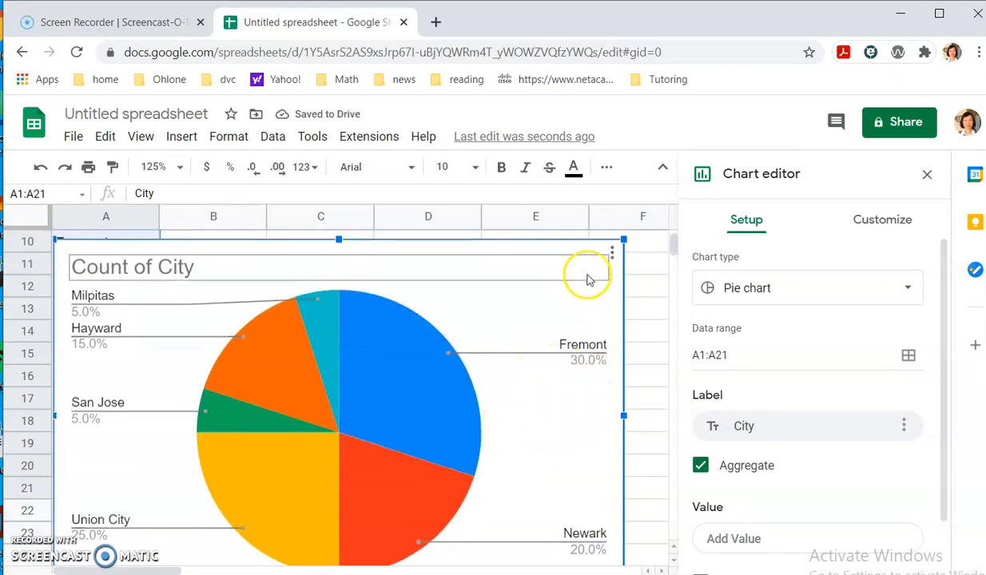
pyautogui.moveTo(622, 240); pyautogui.dragTo(596, 236)
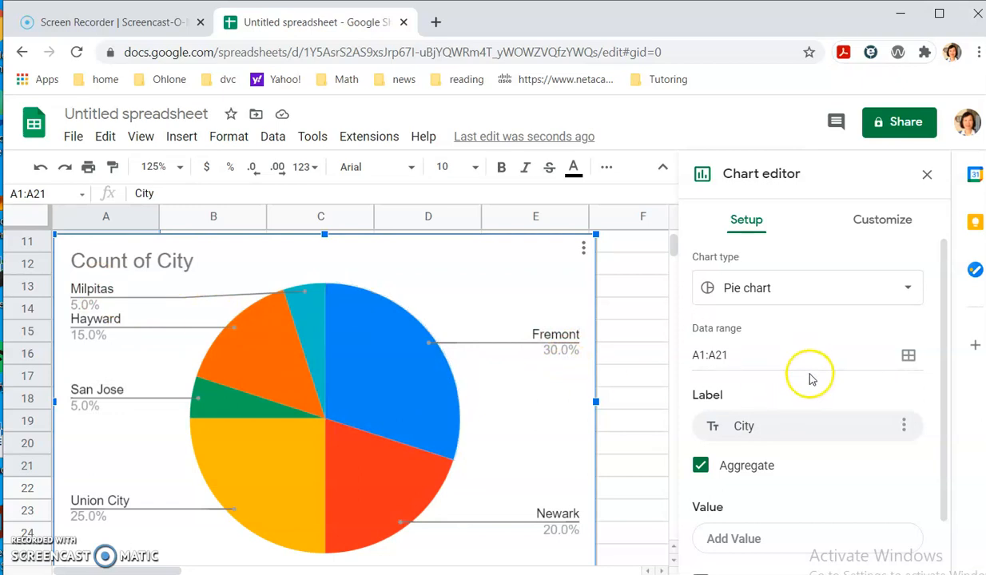
# - Look through the pie chart's setup and customization options, including the pie slice settings
pyautogui.click(849, 222)
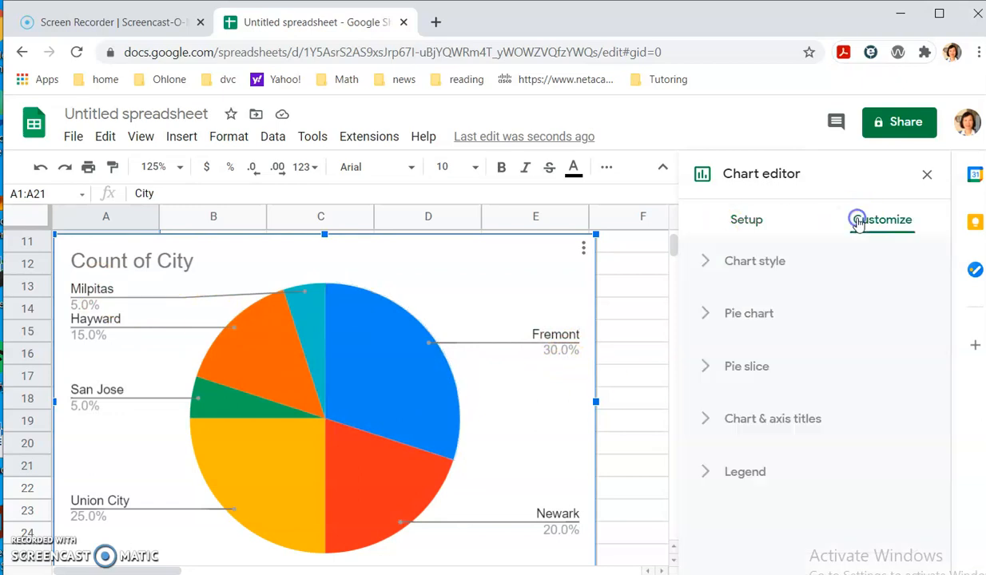
pyautogui.click(728, 371)
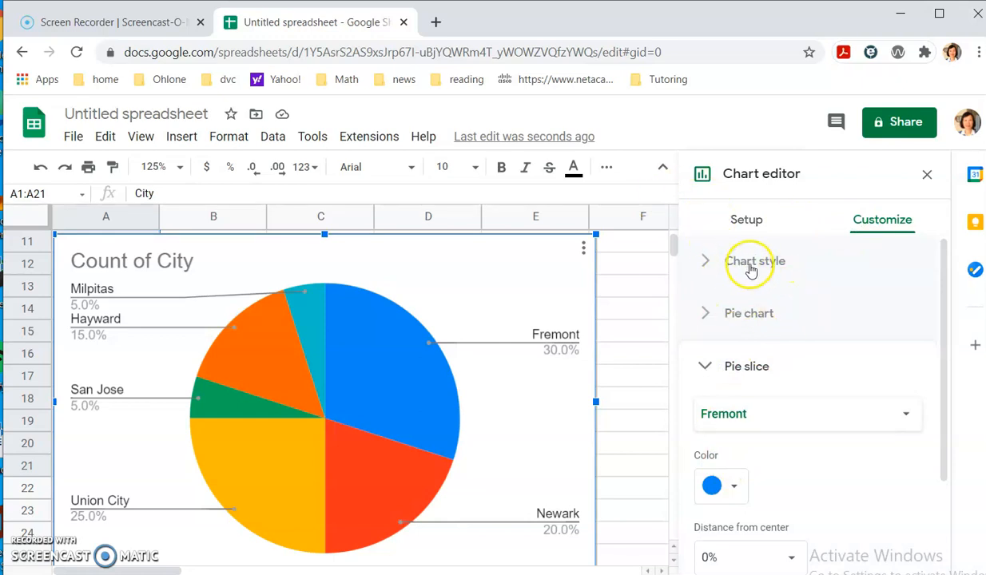
pyautogui.click(747, 221)
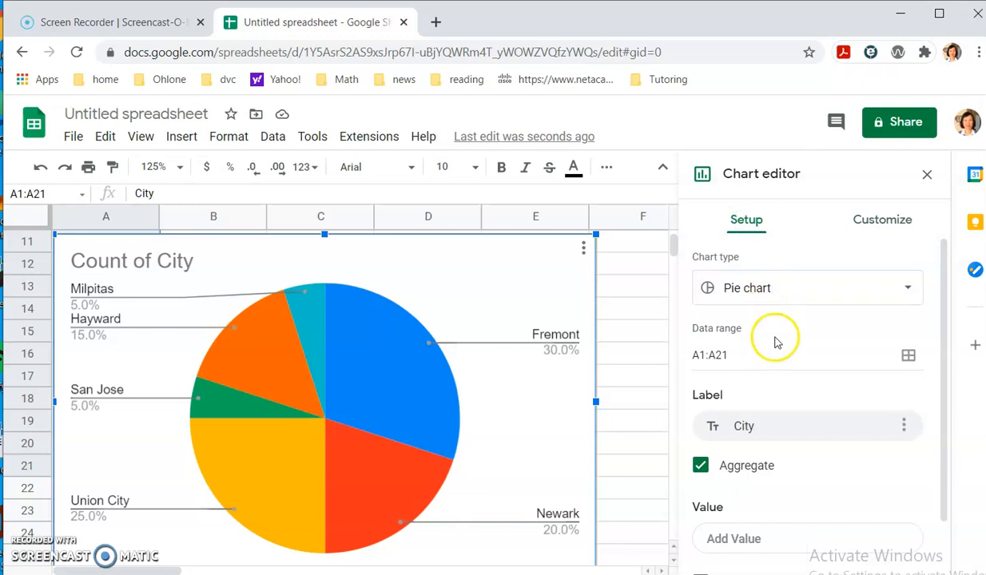
pyautogui.click(892, 228)
pyautogui.scroll(-2, 744, 316)
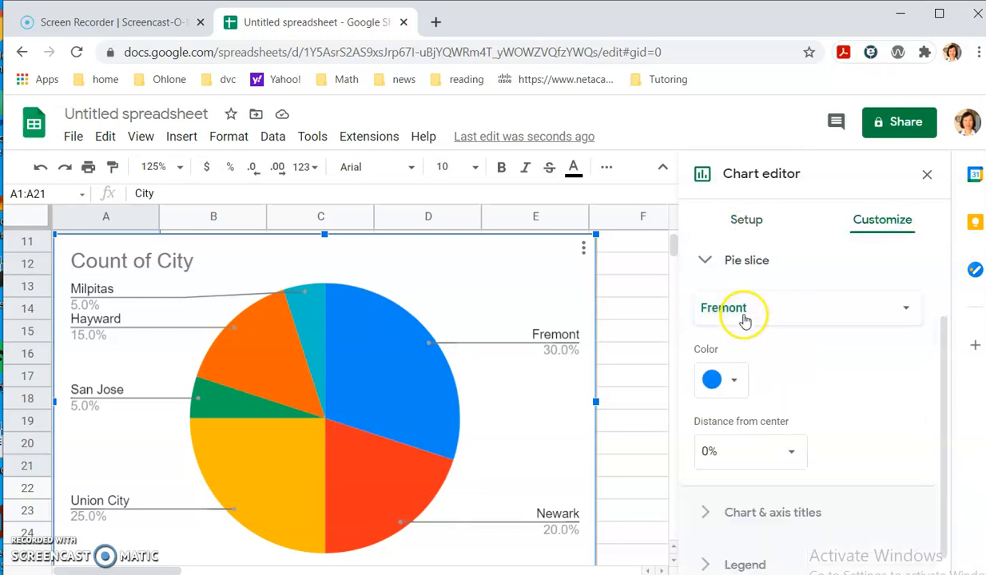
pyautogui.scroll(1, 743, 356)
pyautogui.click(707, 327)
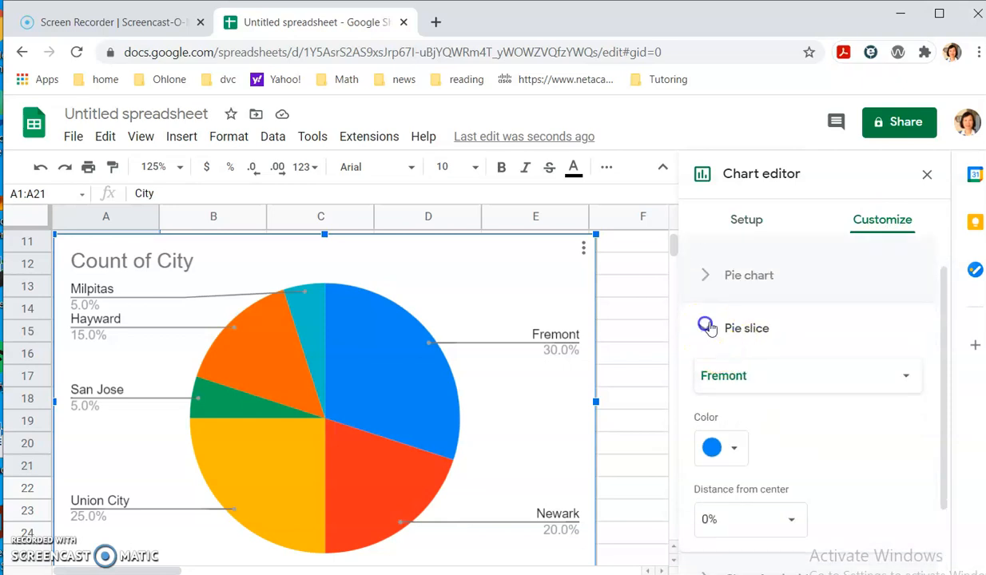
# - Examine the chart and axis title settings, including the title text and the available title types
pyautogui.click(773, 421)
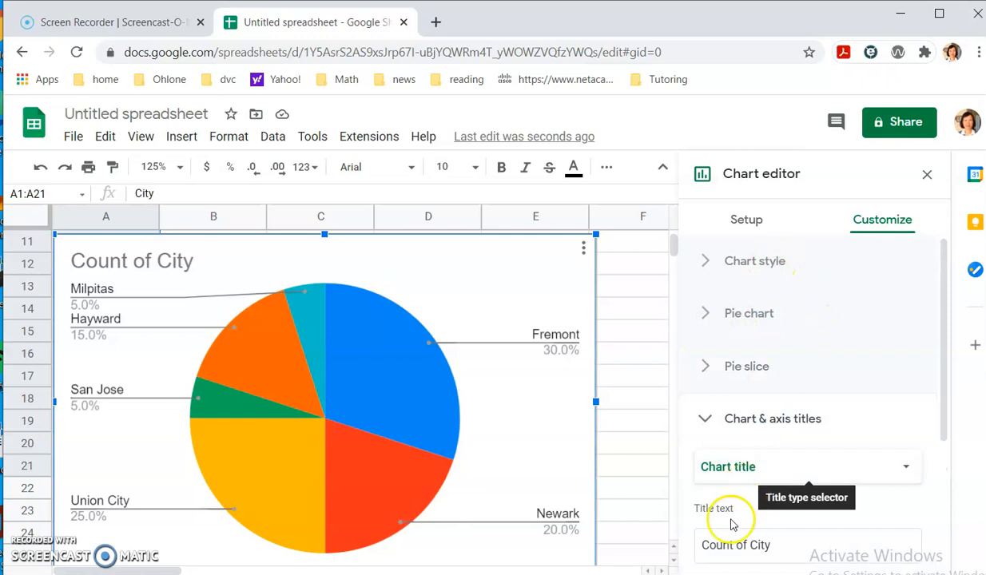
pyautogui.click(736, 508)
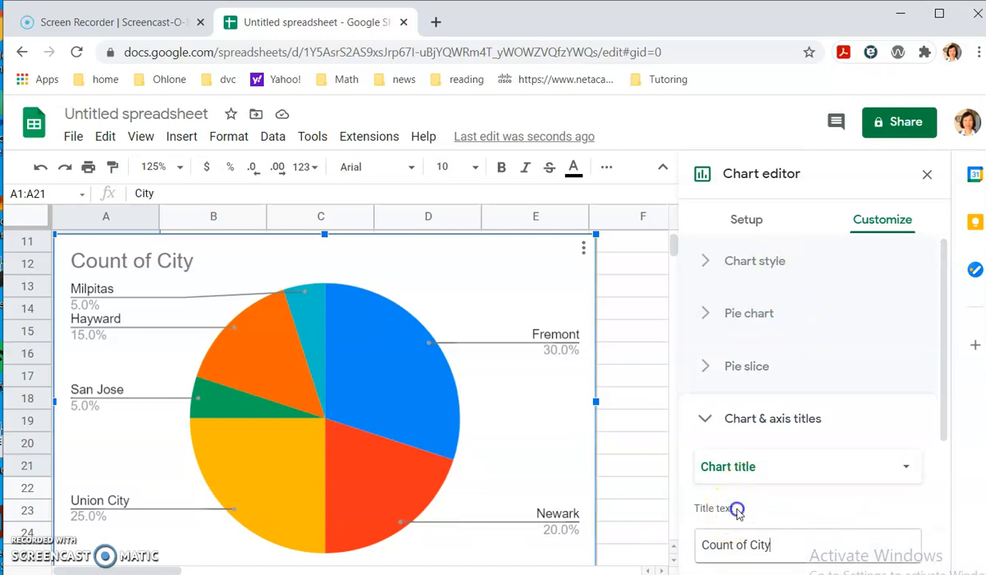
pyautogui.click(778, 544)
pyautogui.moveTo(778, 543); pyautogui.dragTo(697, 542)
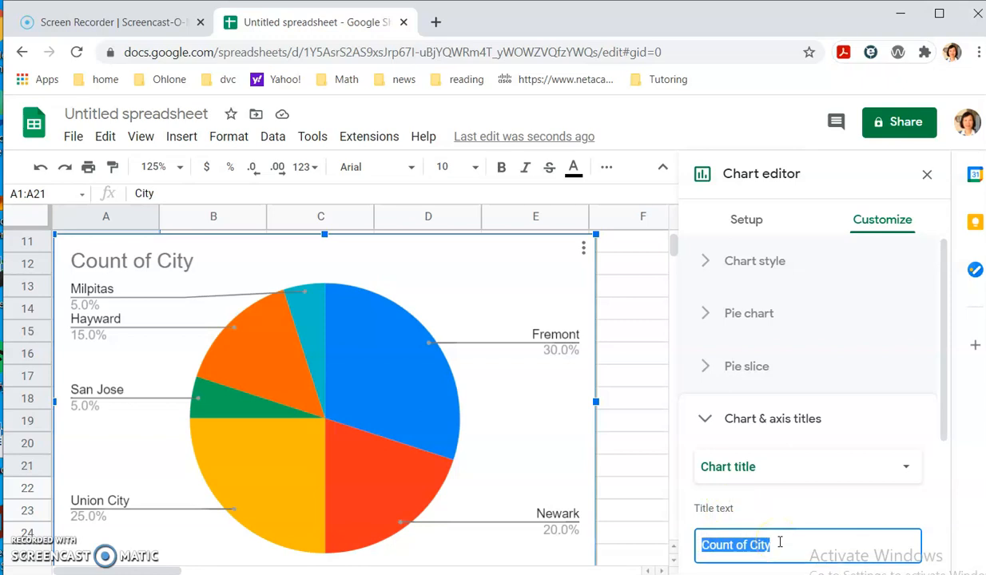
pyautogui.scroll(-2, 775, 529)
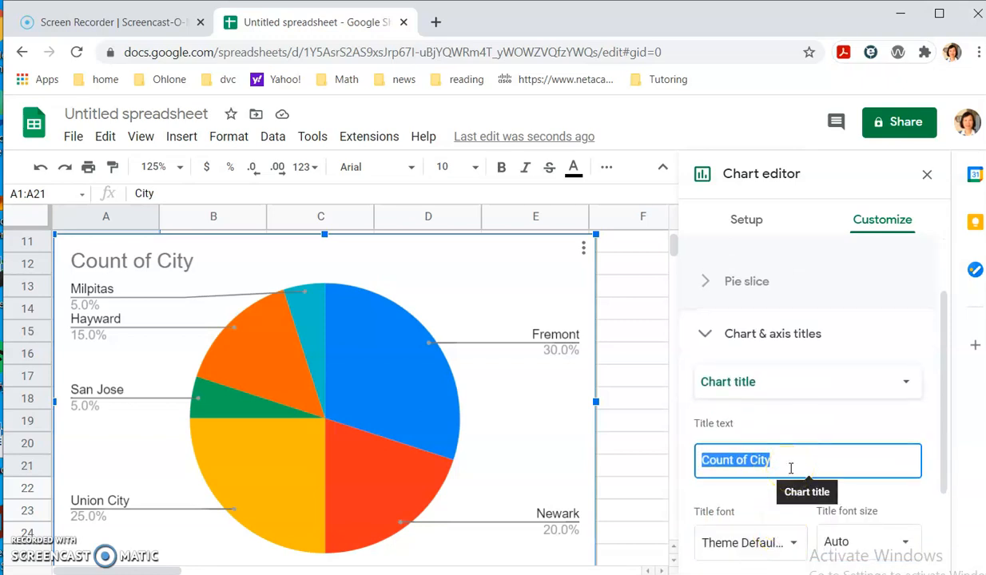
pyautogui.click(838, 380)
pyautogui.scroll(2, 835, 392)
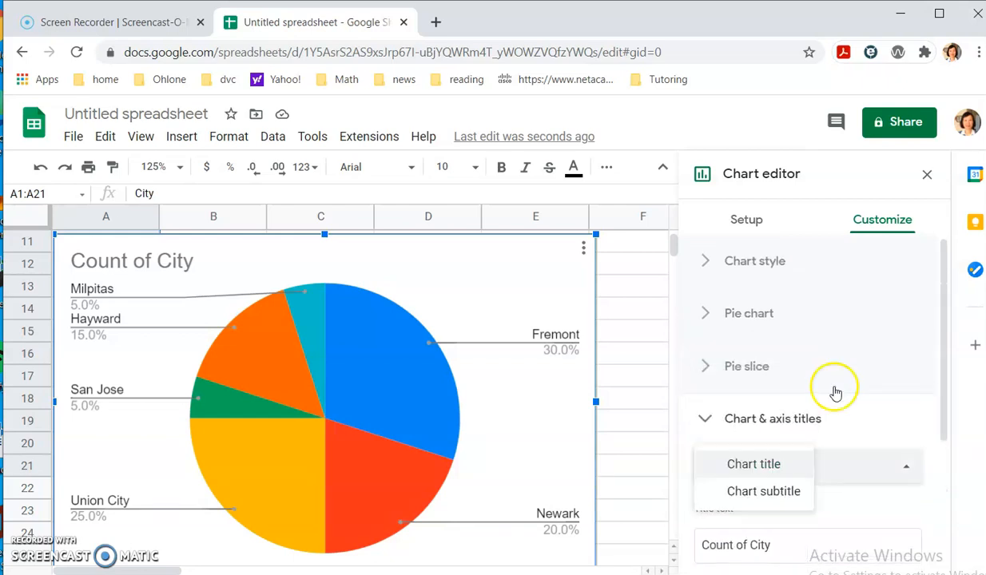
# - Move the Count of City pie chart sideways so the city data in column A is uncovered
pyautogui.moveTo(330, 243); pyautogui.dragTo(488, 244)
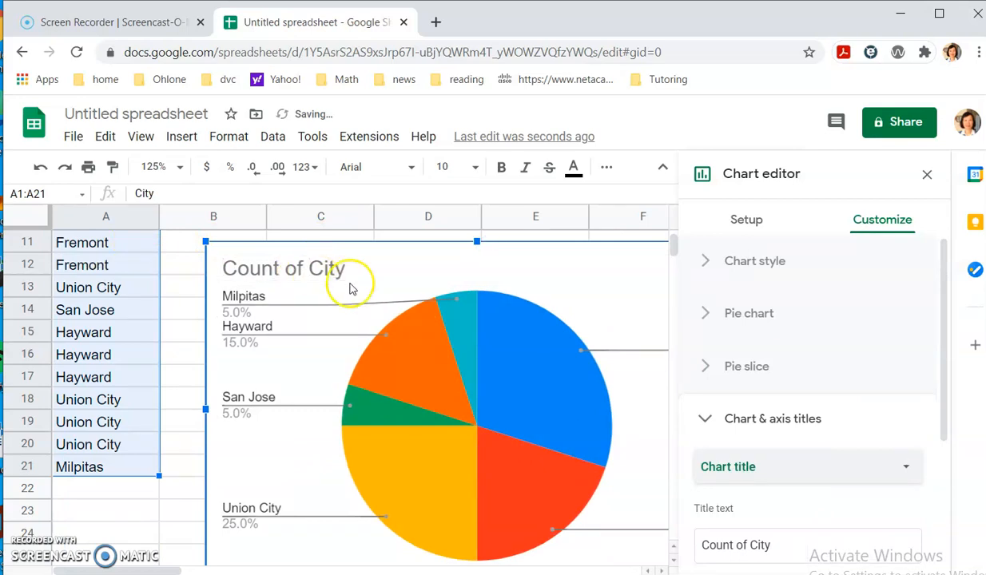
pyautogui.scroll(2, 146, 261)
pyautogui.scroll(2, 156, 264)
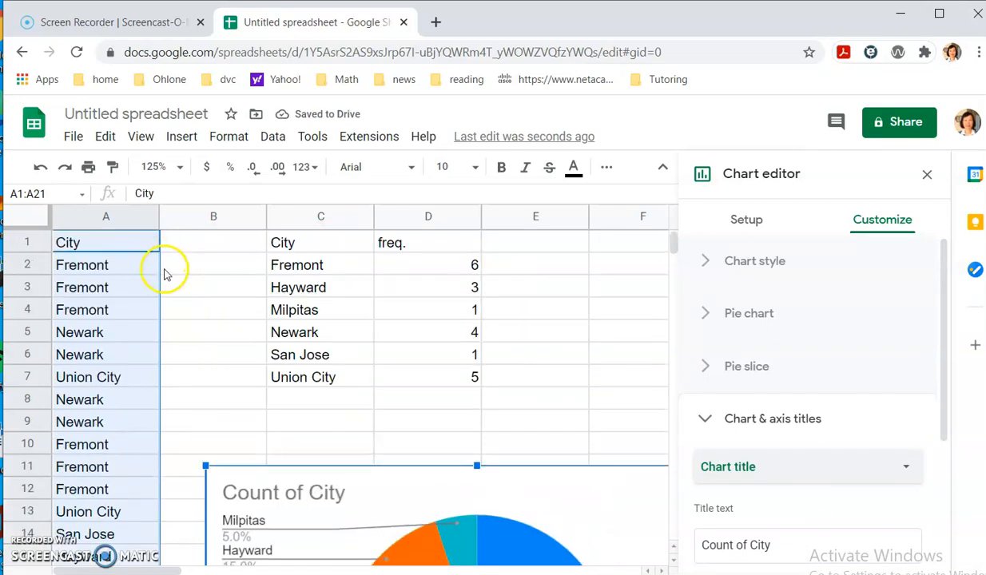
# - Insert a second chart from the city data in A1:A21 and change its type to a column chart
pyautogui.moveTo(135, 239); pyautogui.dragTo(132, 447)
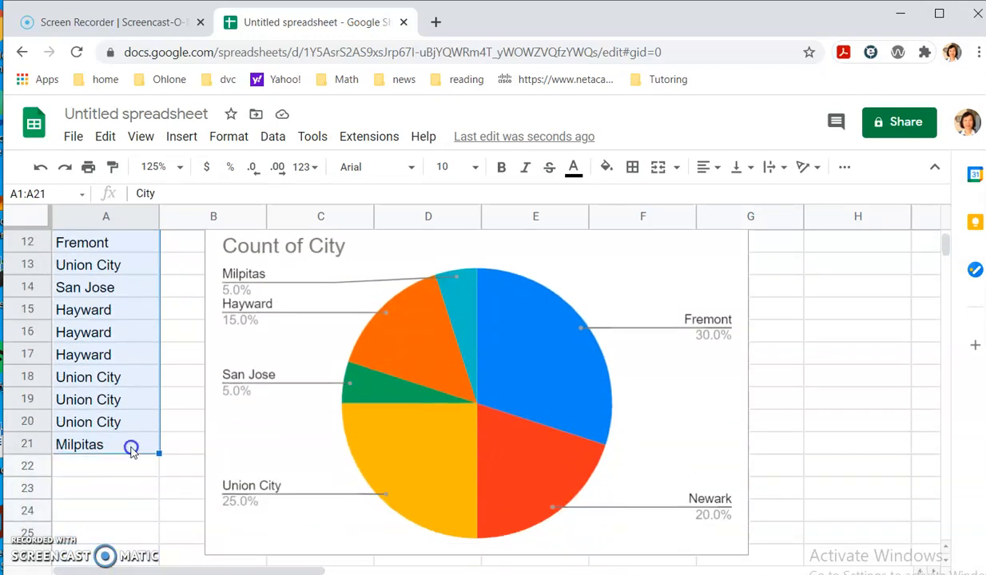
pyautogui.click(190, 136)
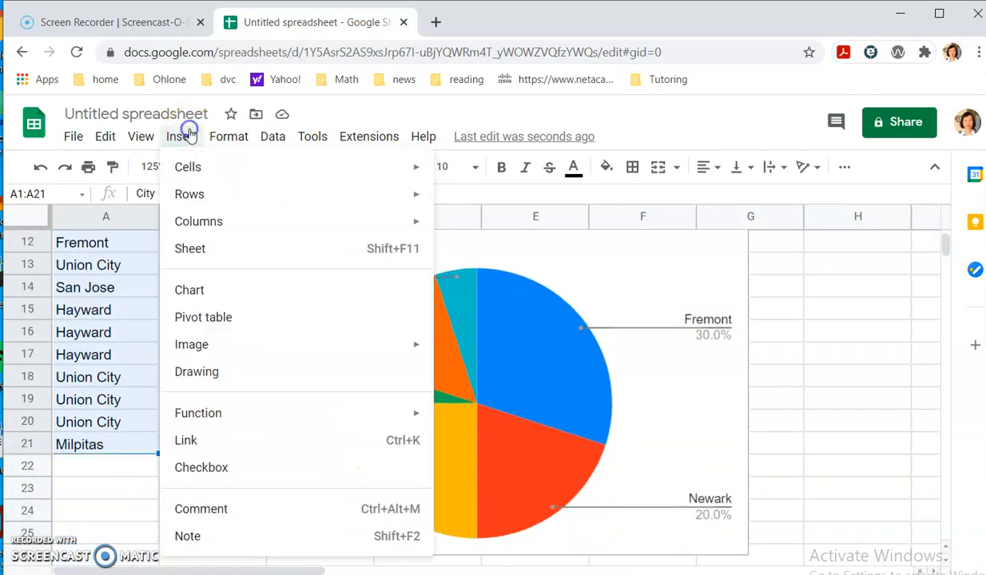
pyautogui.click(203, 291)
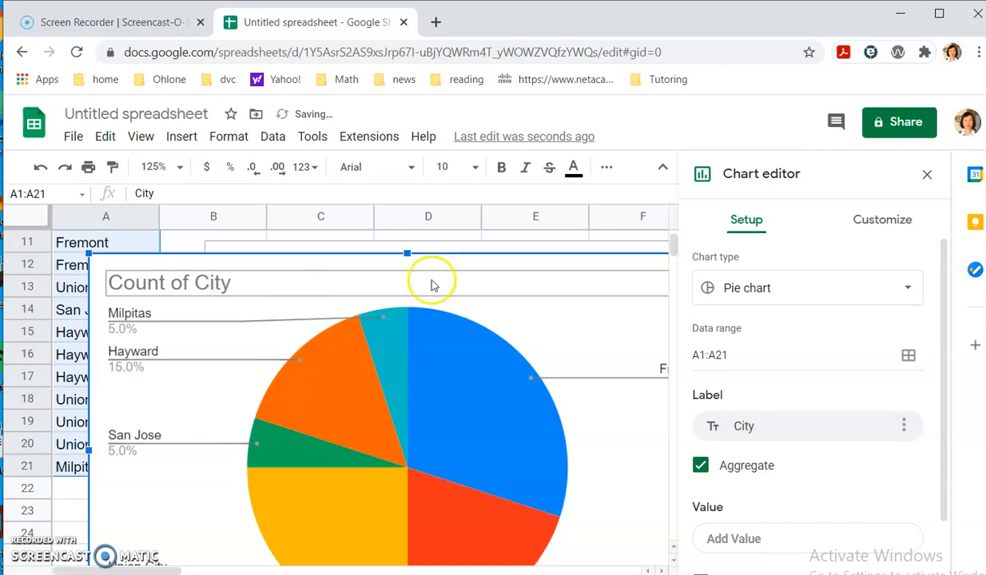
pyautogui.click(907, 289)
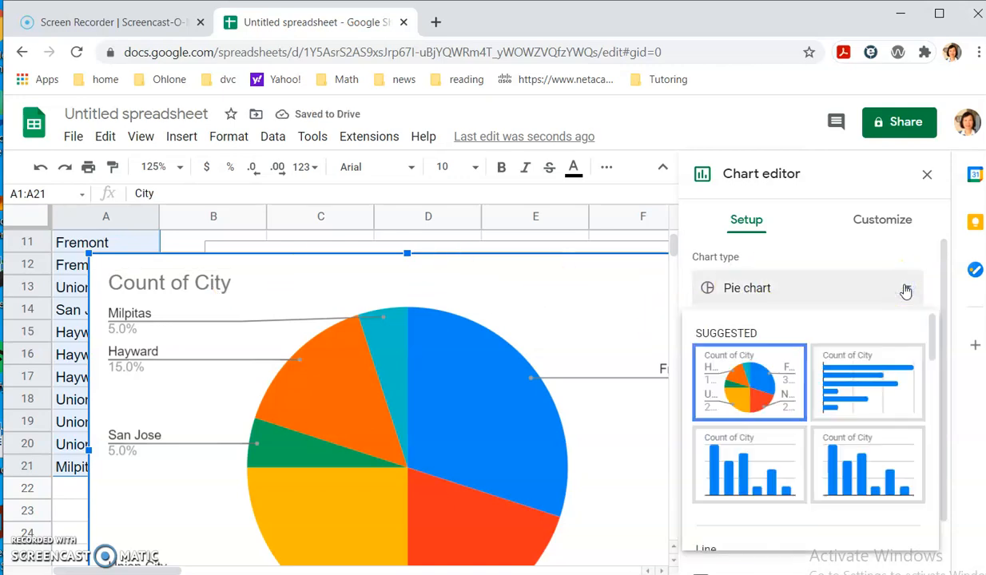
pyautogui.click(759, 480)
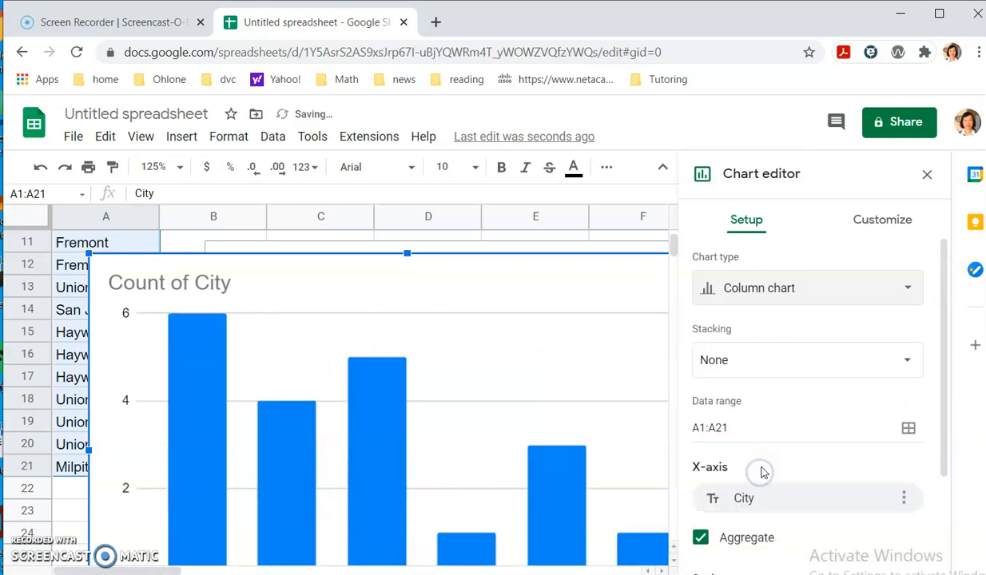
# - Shrink the new column chart and reposition it so the whole chart fits in view
pyautogui.scroll(-1, 577, 388)
pyautogui.scroll(1, 361, 328)
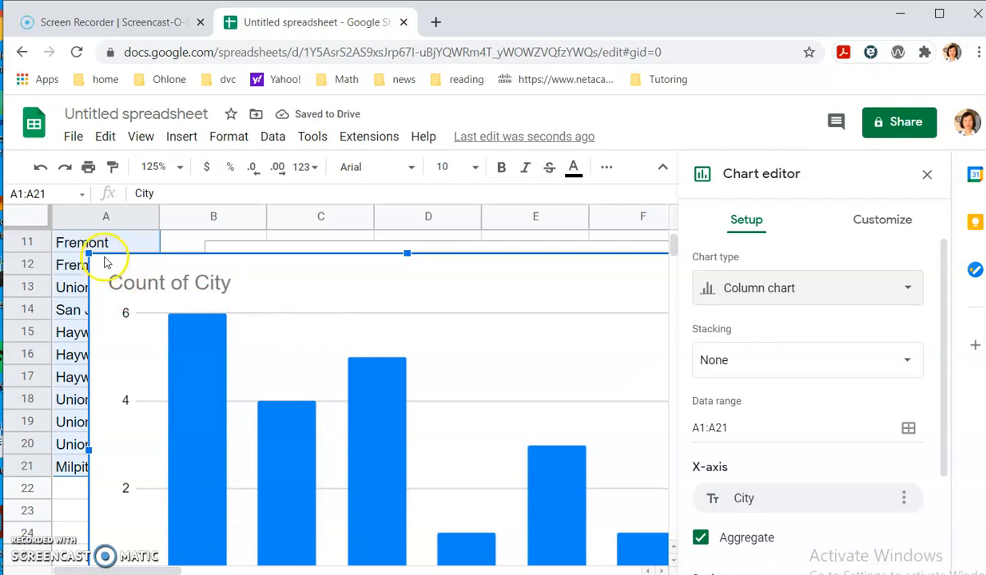
pyautogui.moveTo(87, 253); pyautogui.dragTo(227, 339)
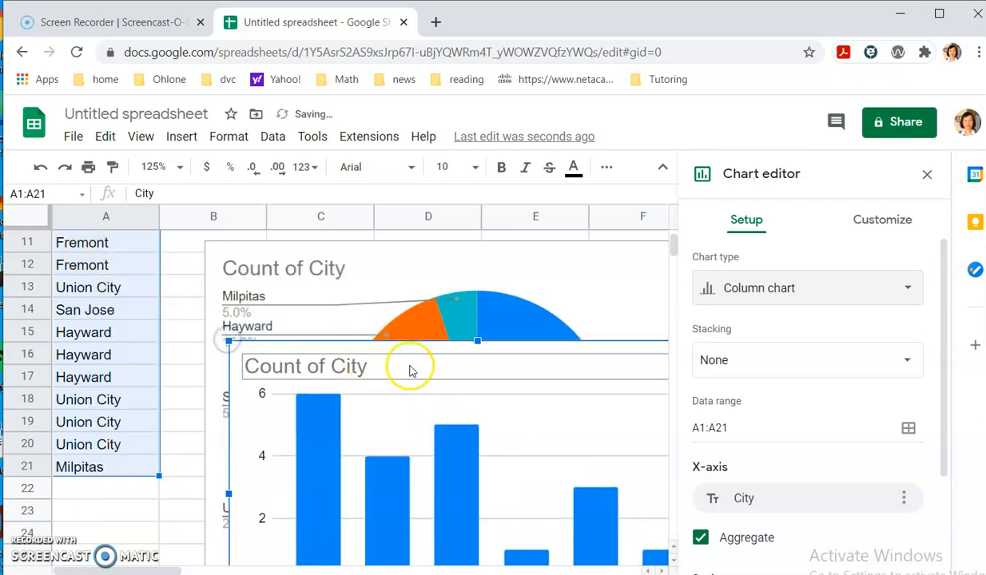
pyautogui.moveTo(434, 353); pyautogui.dragTo(349, 238)
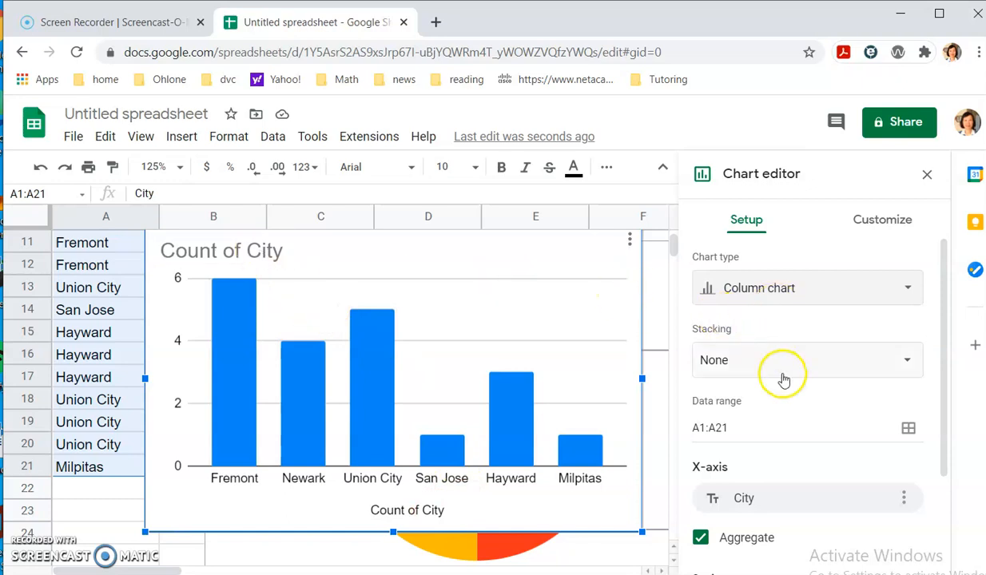
# - Examine the column chart's customization options, including the vertical axis and chart title settings
pyautogui.click(876, 221)
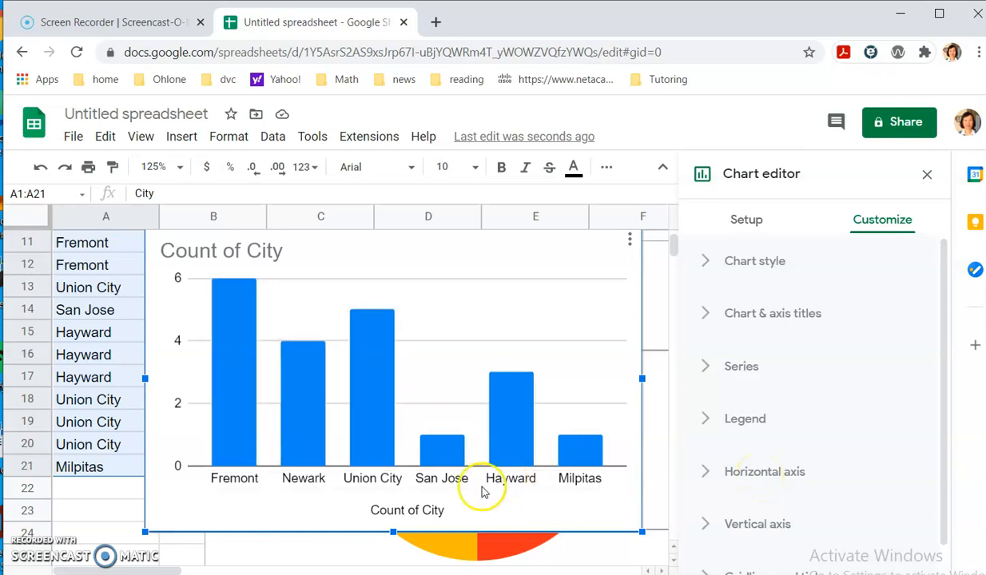
pyautogui.click(752, 529)
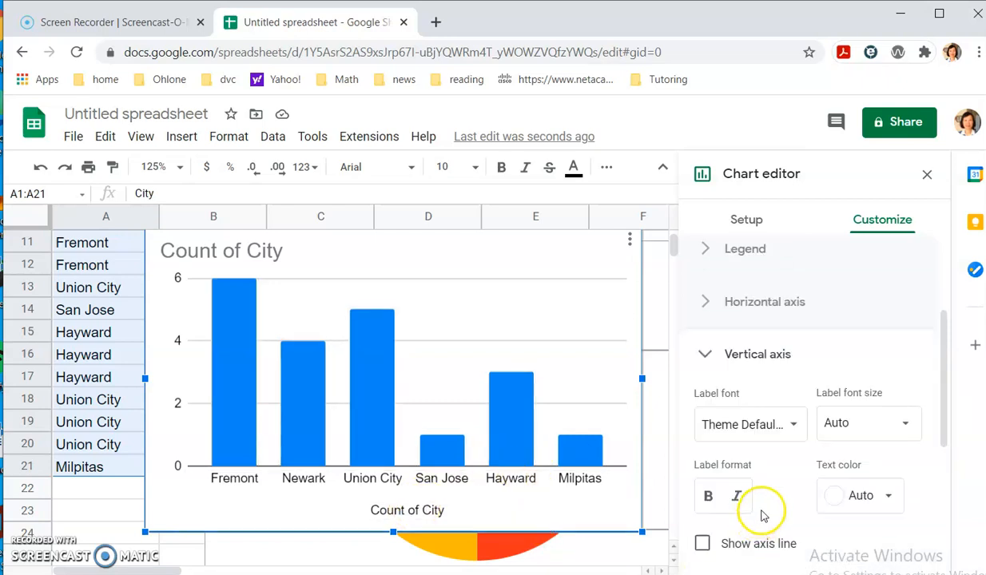
pyautogui.scroll(4, 766, 508)
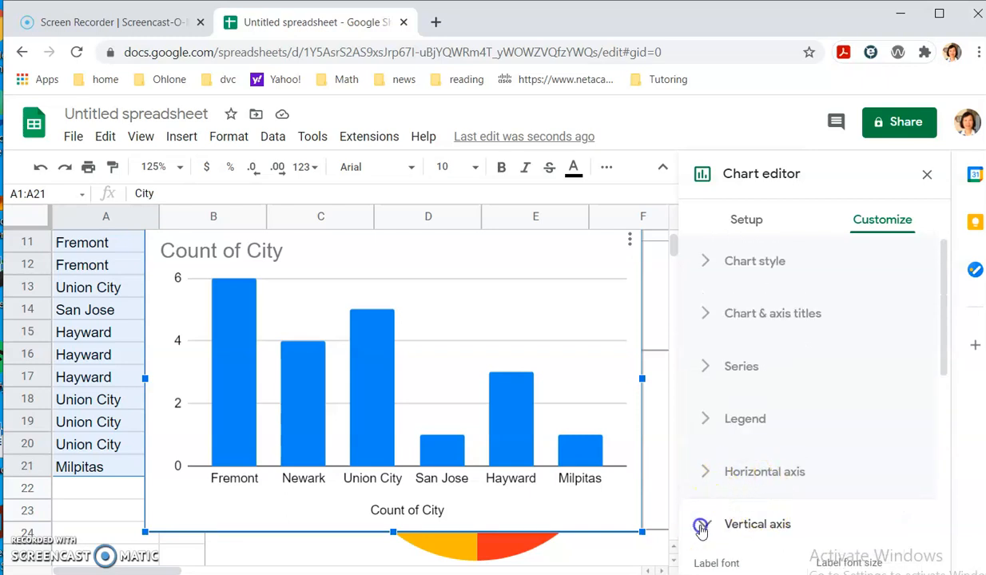
pyautogui.click(701, 524)
pyautogui.click(786, 314)
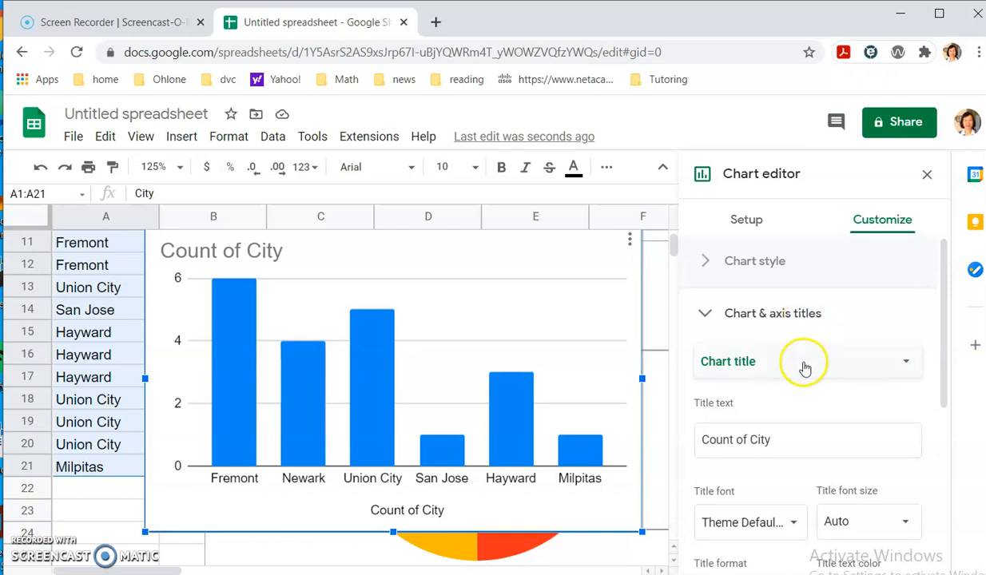
pyautogui.scroll(-1, 799, 392)
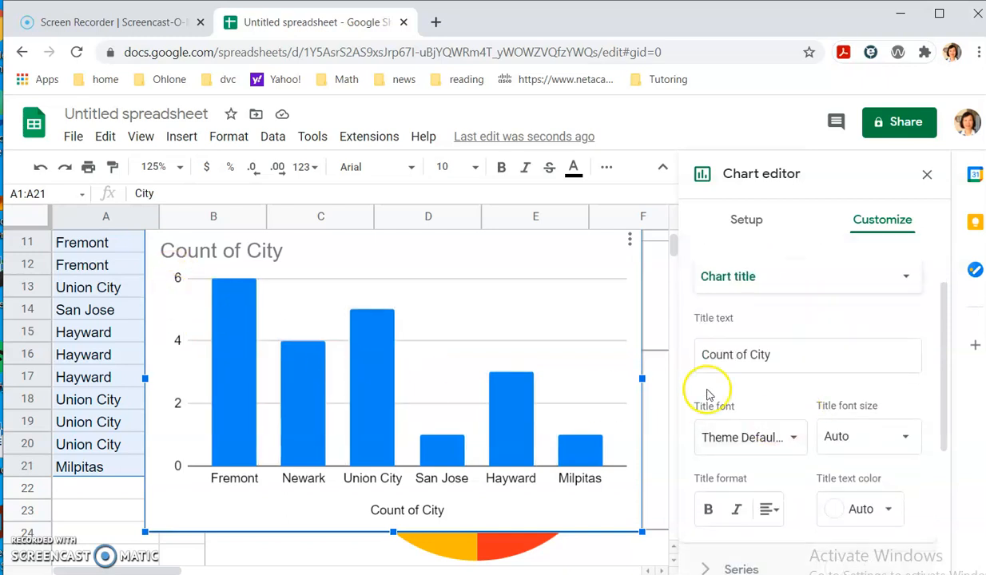
pyautogui.scroll(-1, 816, 428)
pyautogui.scroll(2, 814, 424)
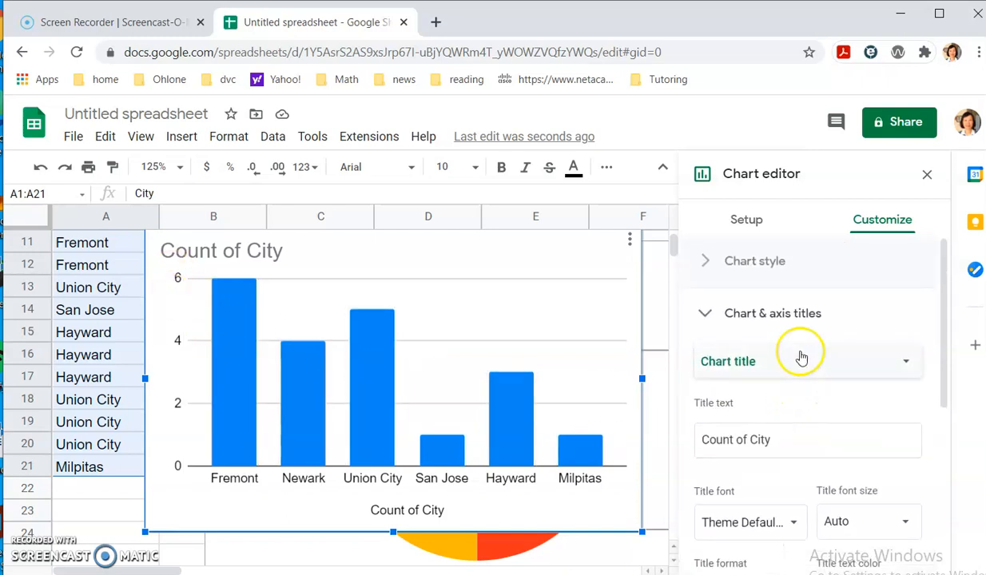
# - Set the column chart's vertical axis title to "frequency" and close the chart editor
pyautogui.click(906, 364)
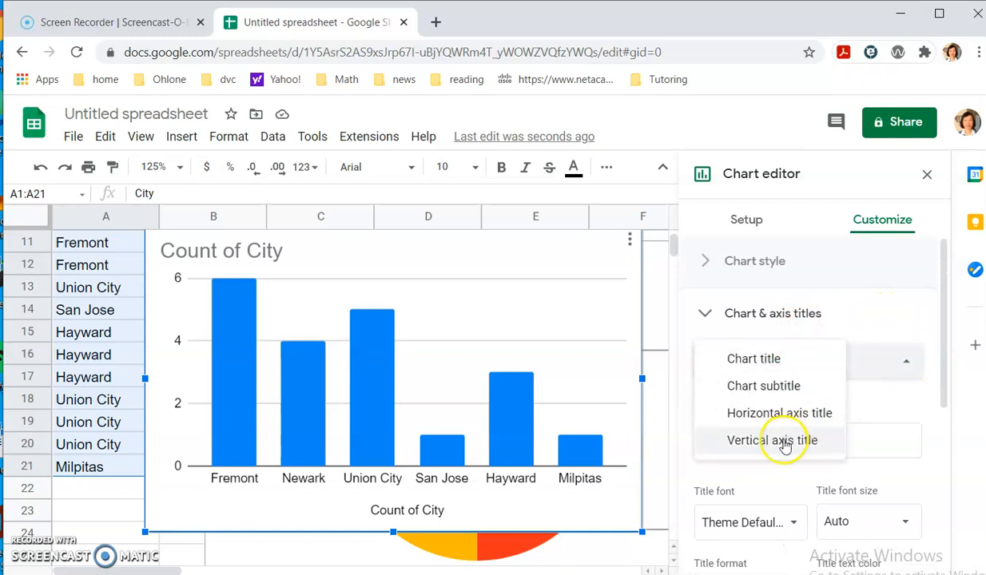
pyautogui.click(727, 441)
pyautogui.click(740, 432)
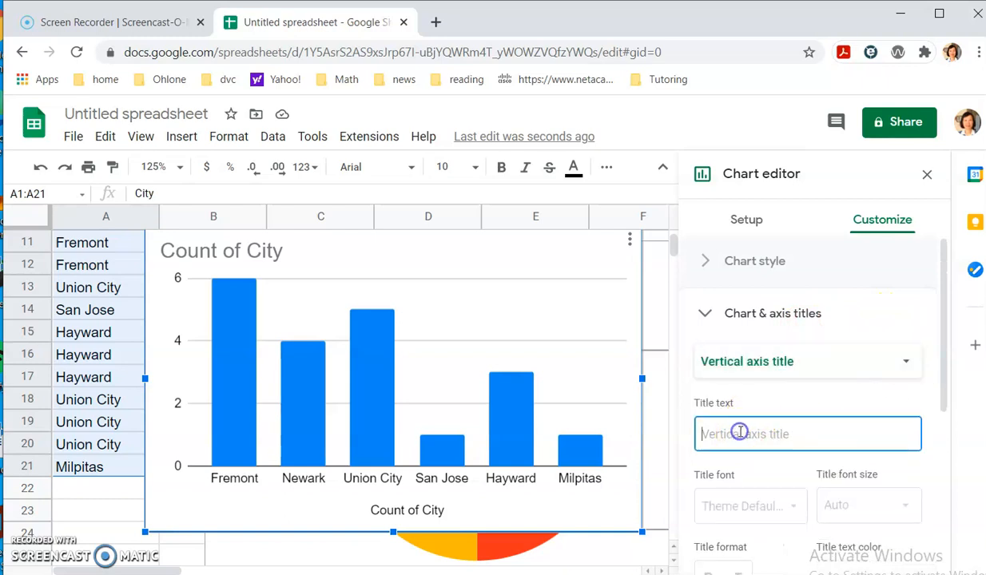
pyautogui.write('frequency')
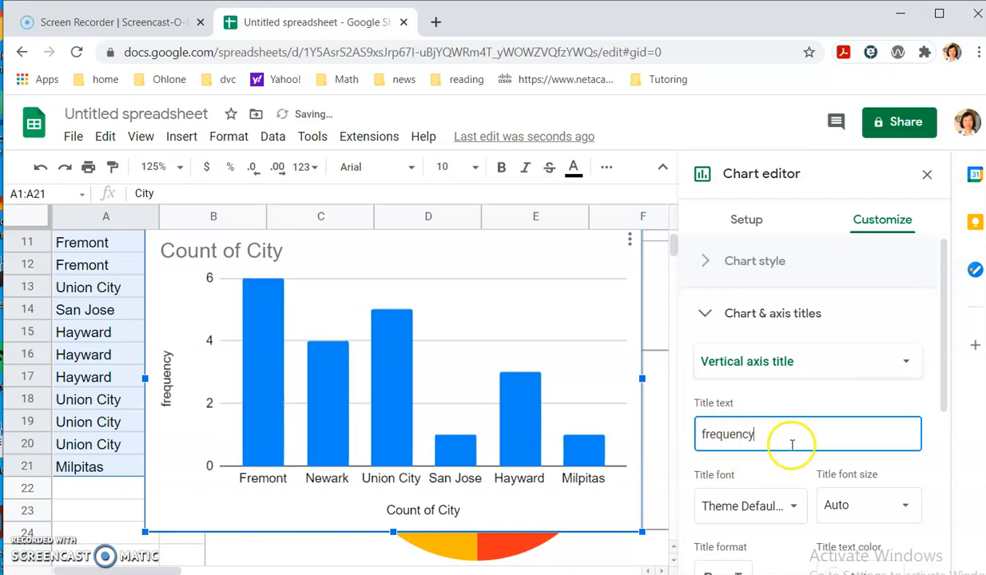
pyautogui.click(496, 512)
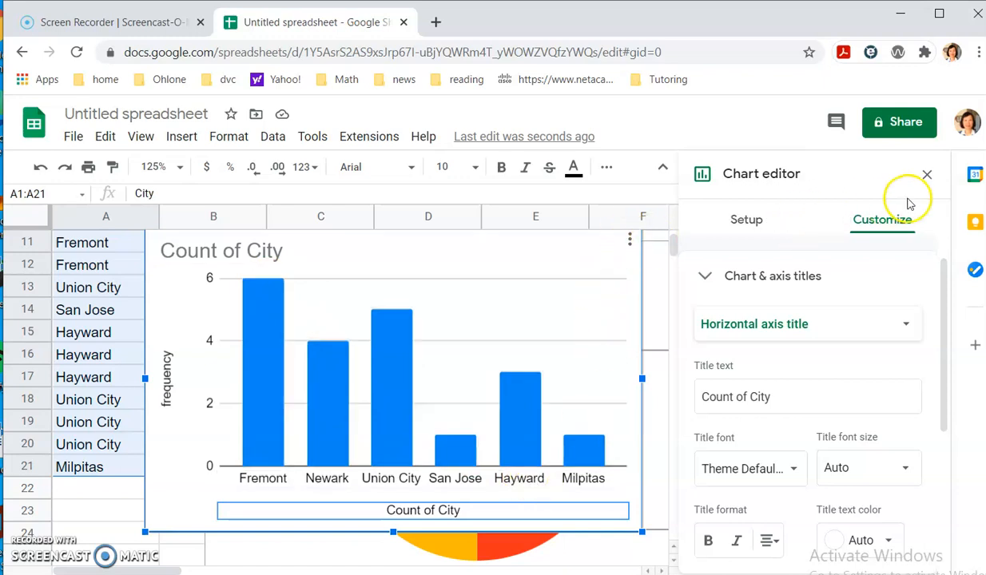
pyautogui.click(925, 177)
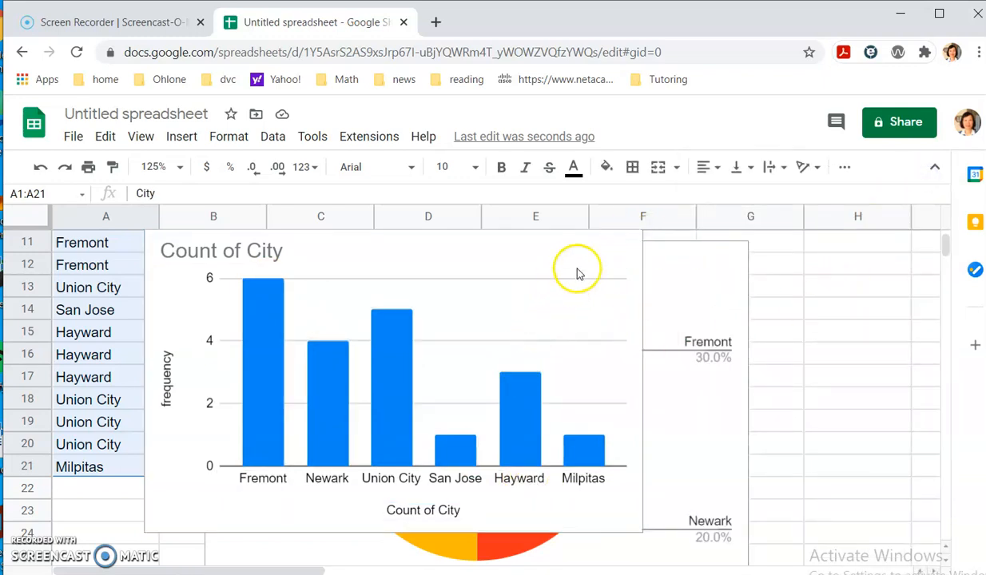
# - Move the column chart down to uncover the top of the pie chart, and bring the pie chart in front
pyautogui.click(589, 271)
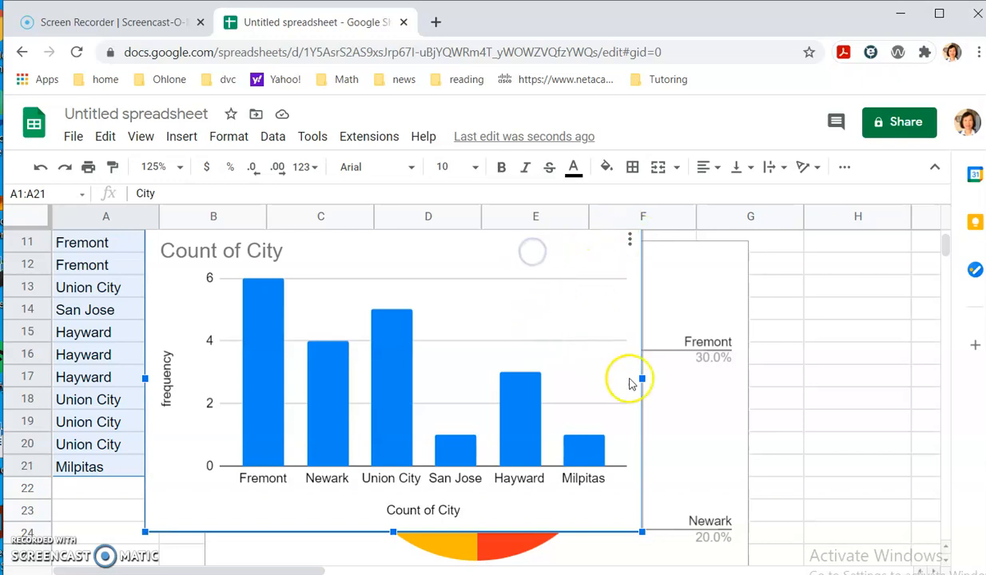
pyautogui.moveTo(641, 422); pyautogui.dragTo(648, 493)
pyautogui.scroll(-1, 579, 300)
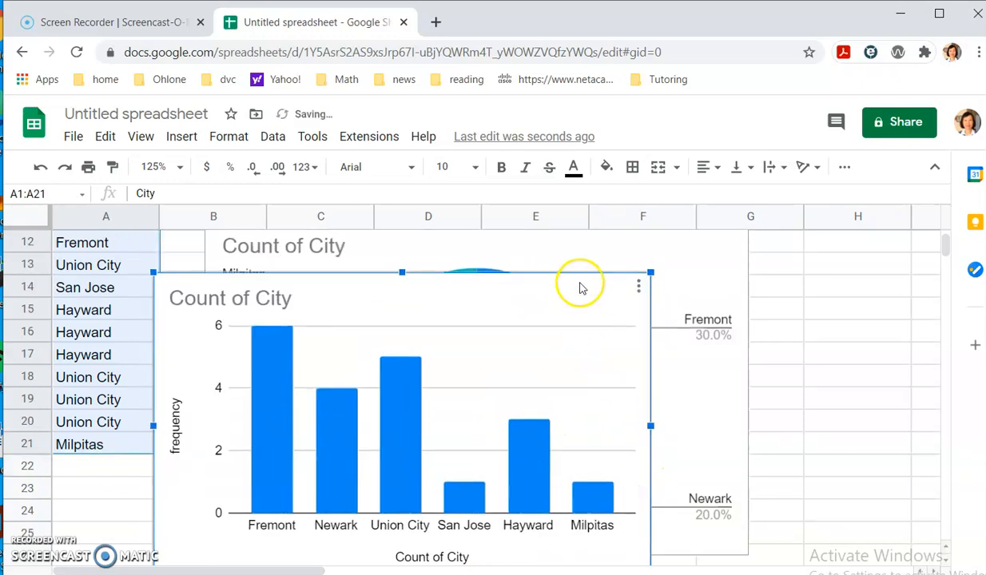
pyautogui.rightClick(571, 287)
pyautogui.click(434, 279)
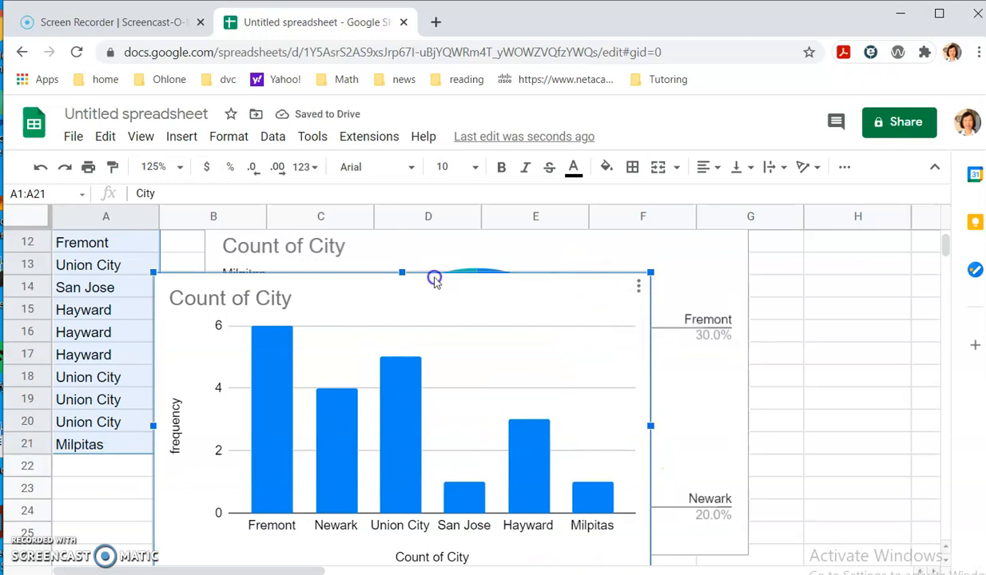
pyautogui.click(438, 270)
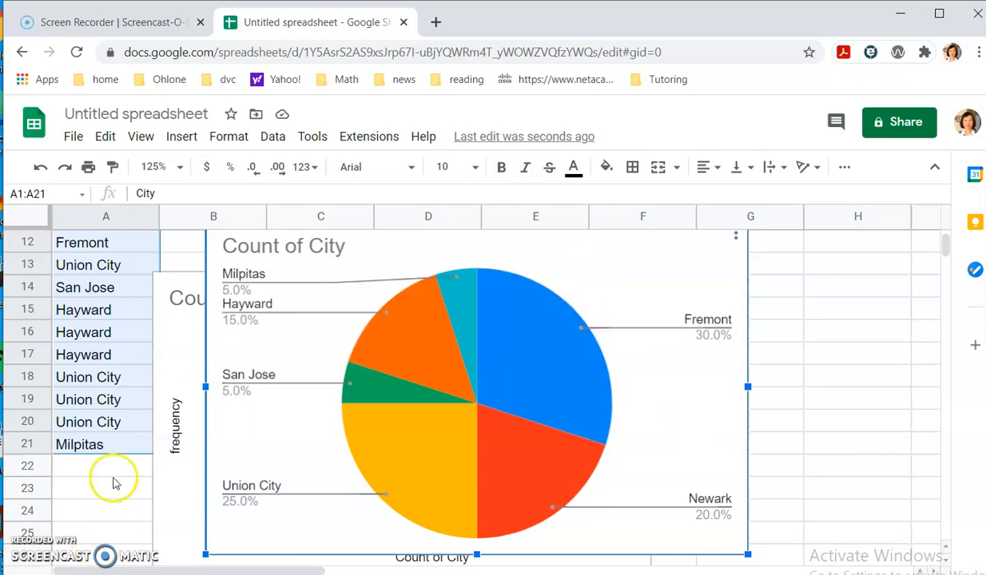
# - View the finished pie chart and column chart in turn, ending with the column chart in front
pyautogui.scroll(2, 128, 292)
pyautogui.click(182, 136)
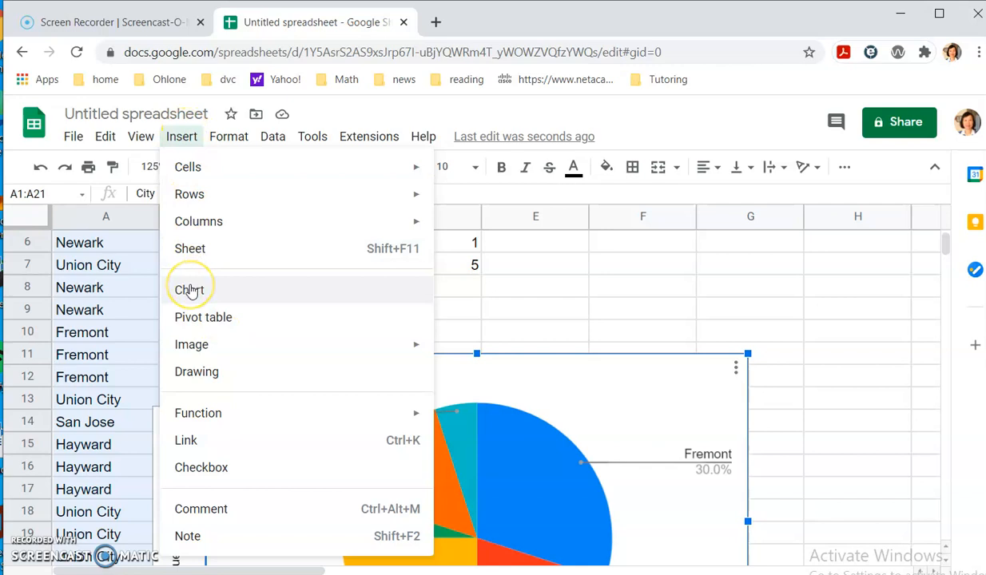
pyautogui.click(718, 281)
pyautogui.click(621, 383)
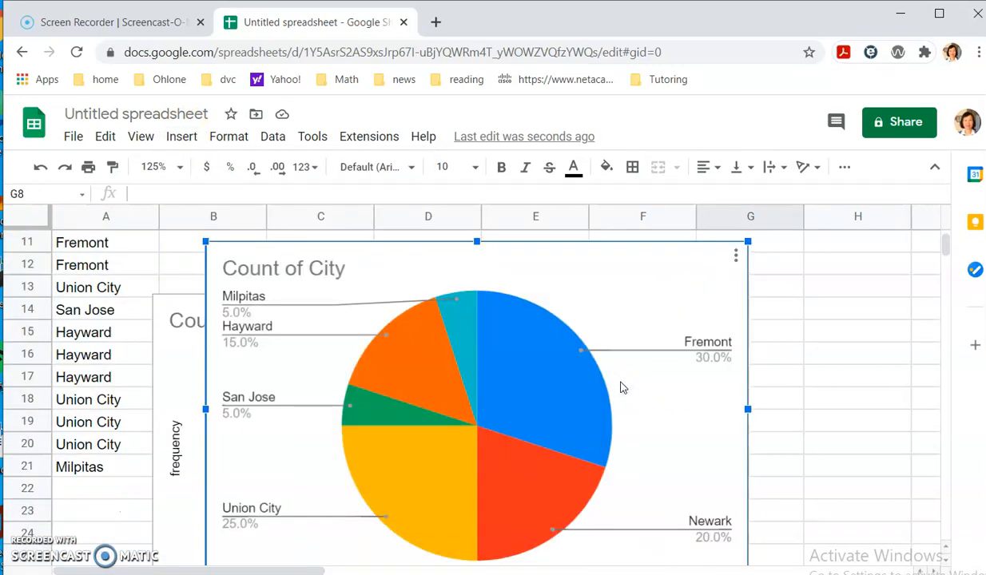
pyautogui.click(186, 364)
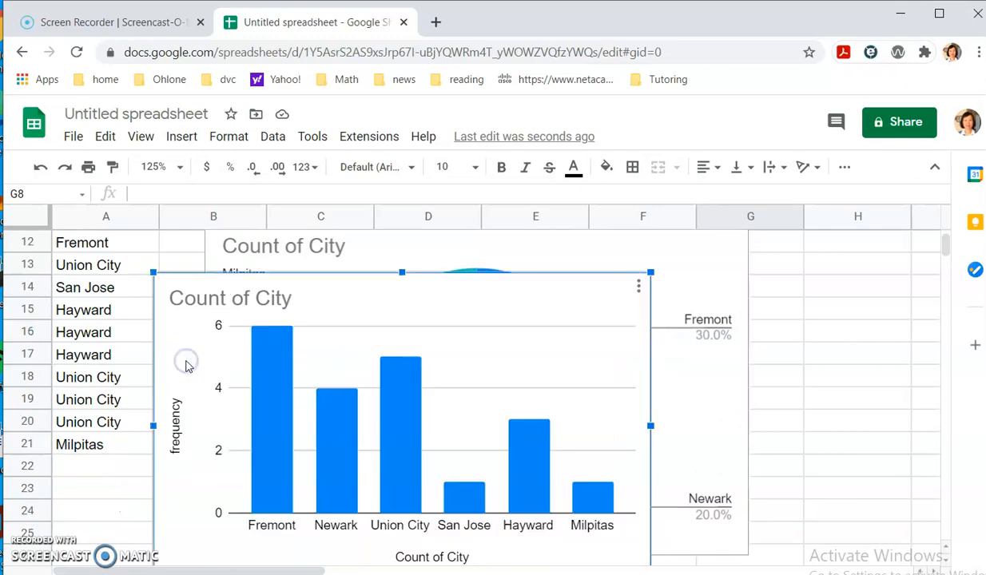